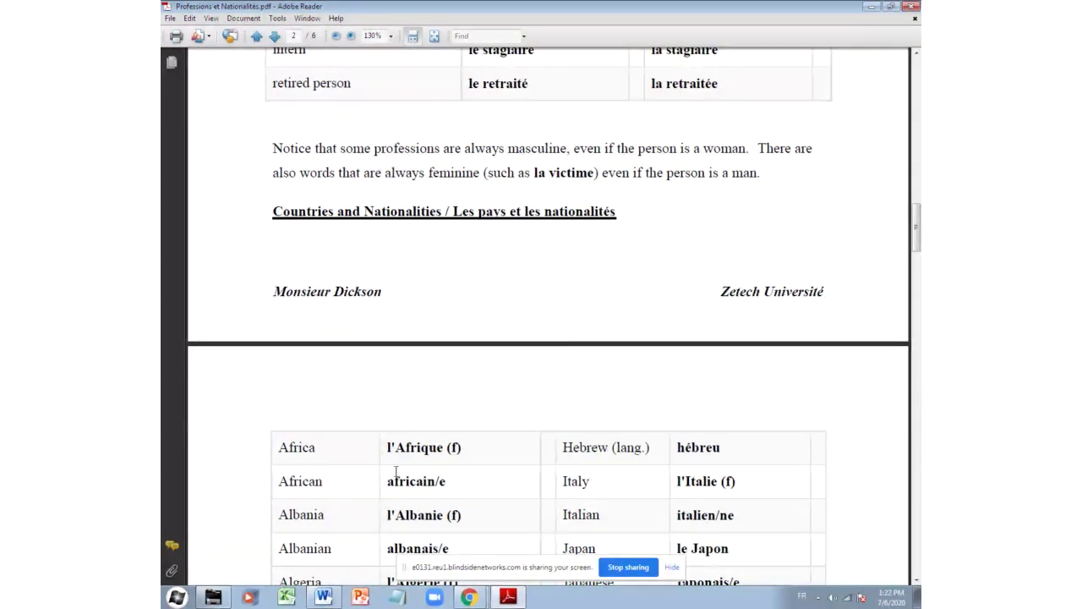
Switch to the Word document and write the heading "Etre+ nationalité" below the sentence "Edison et Naomi sont étudiants"
key(alt+Tab)
scroll(510, 471, down, 5)
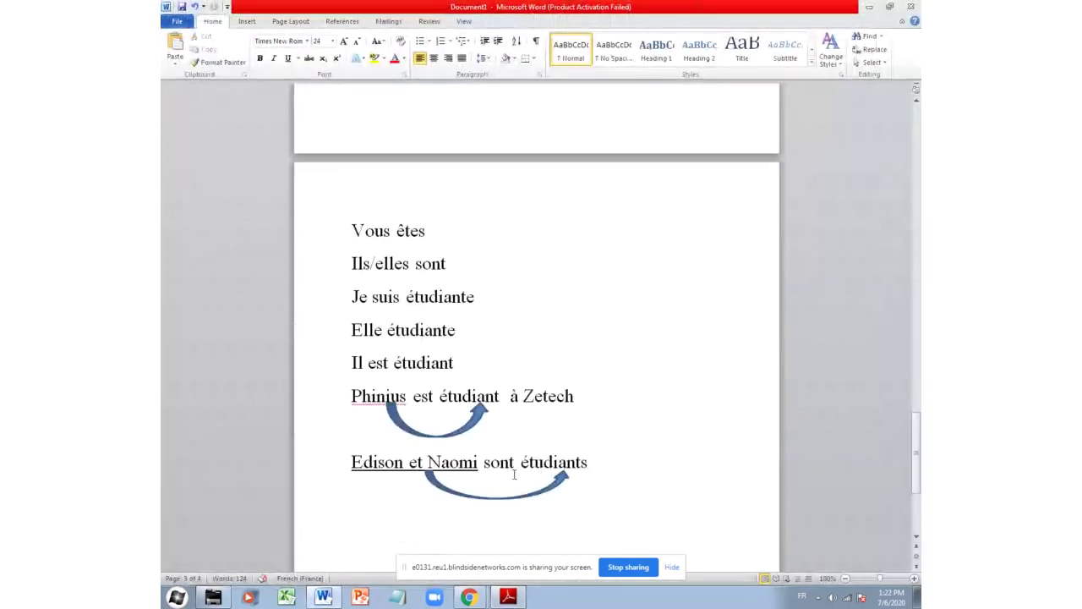
click(443, 505)
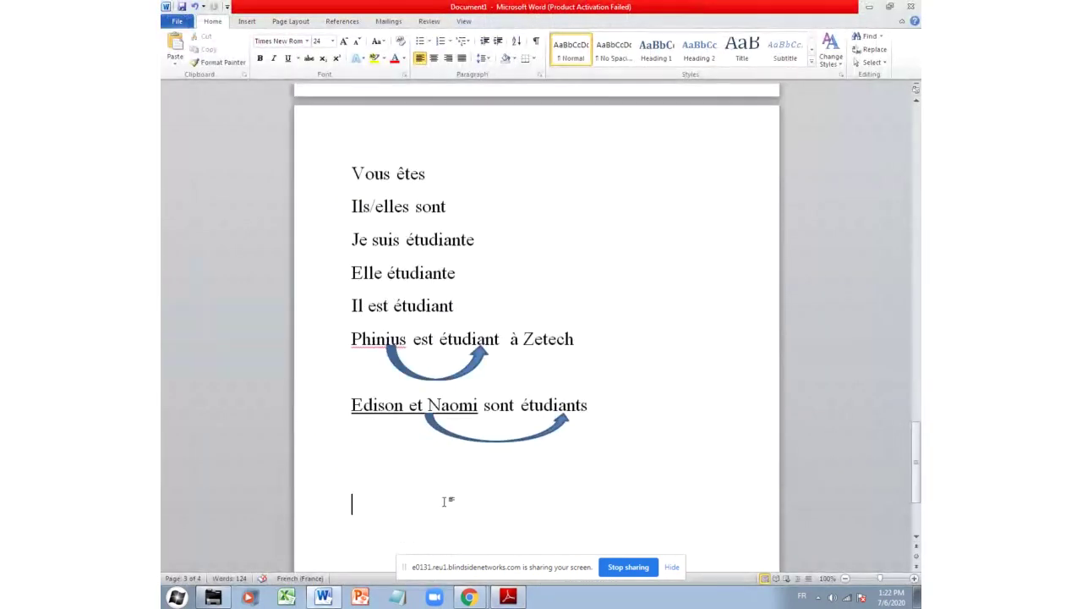
click(360, 475)
key(Return)
text(Etre=)
key(BackSpace)
text(+ nar)
key(BackSpace)
text(tionalié)
key(BackSpace)
text(té)
Remove the italic formatting from the "Etre+ nationalité" heading
drag(352, 505, 531, 510)
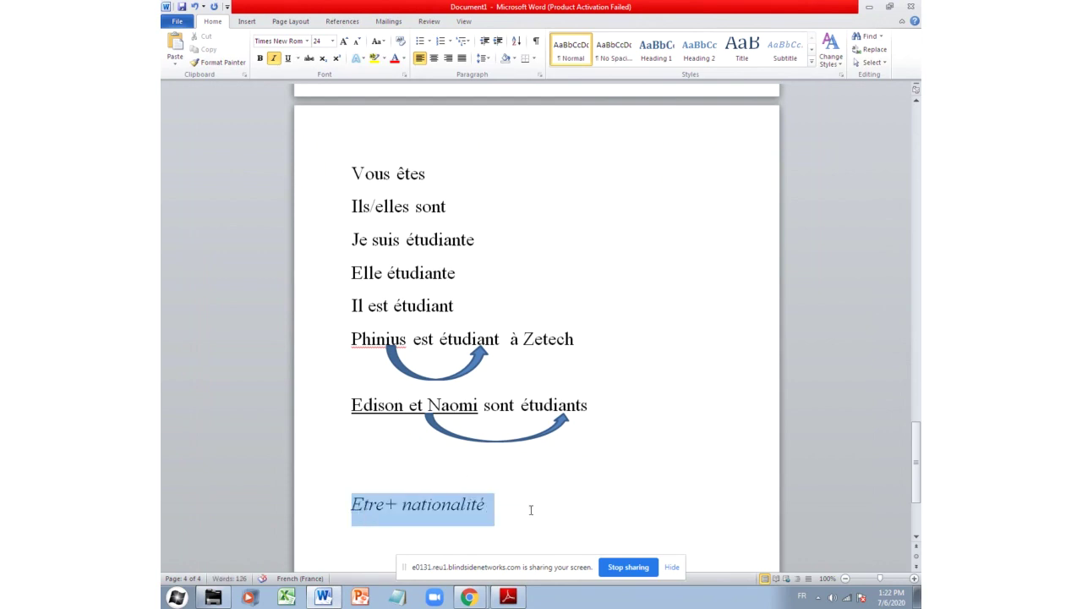
click(276, 60)
click(499, 471)
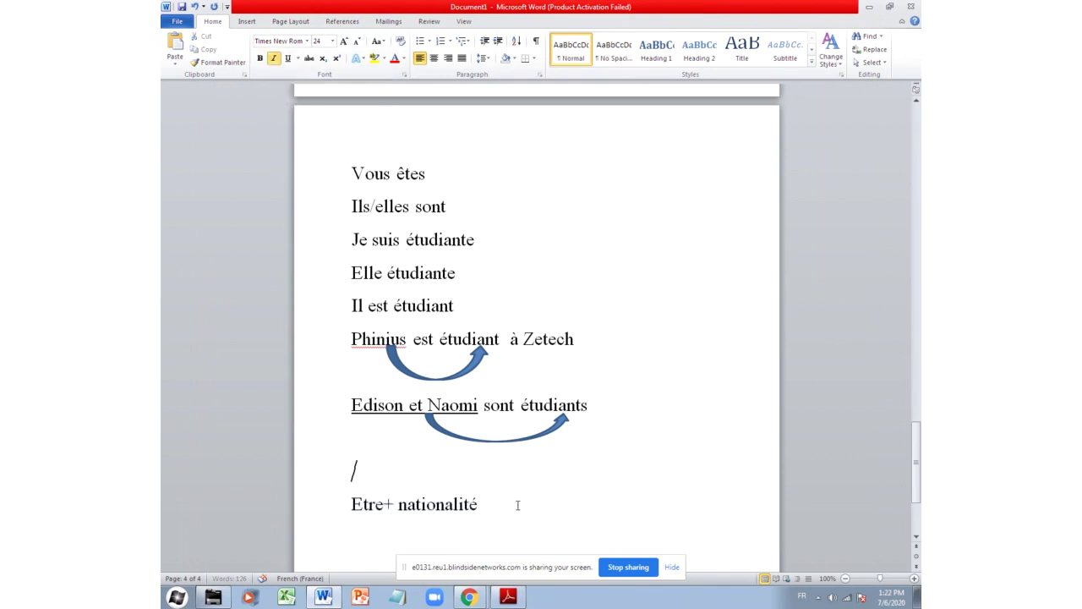
Add the lines "Je suis" and "Tu es" below the "Etre+ nationalité" heading
click(509, 504)
key(Return)
scroll(364, 372, down, 3)
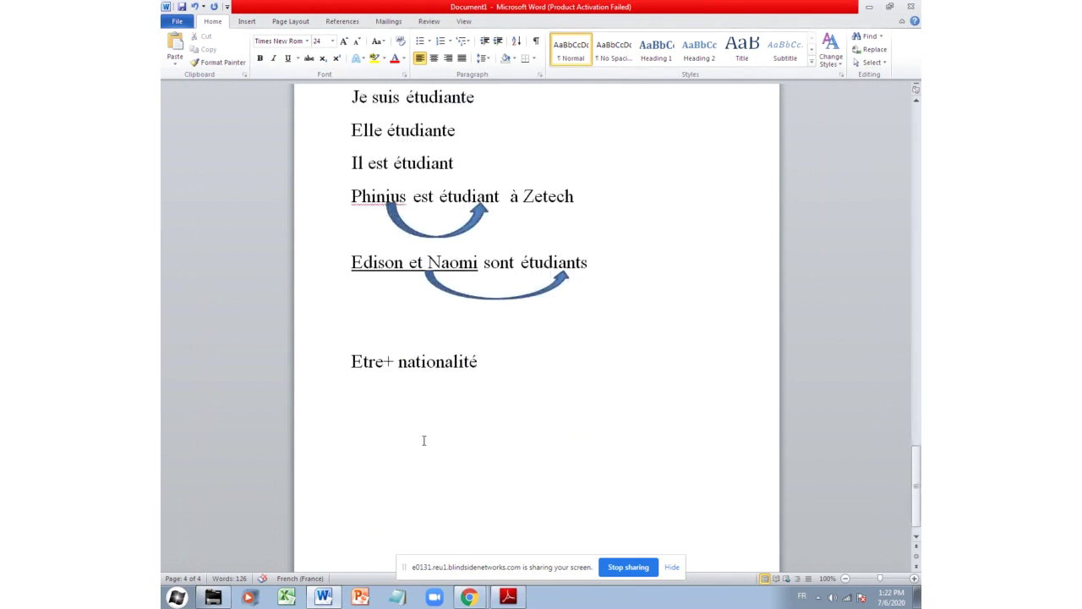
text(je suis)
key(BackSpace)
text(s)
key(Return)
text(Tues)
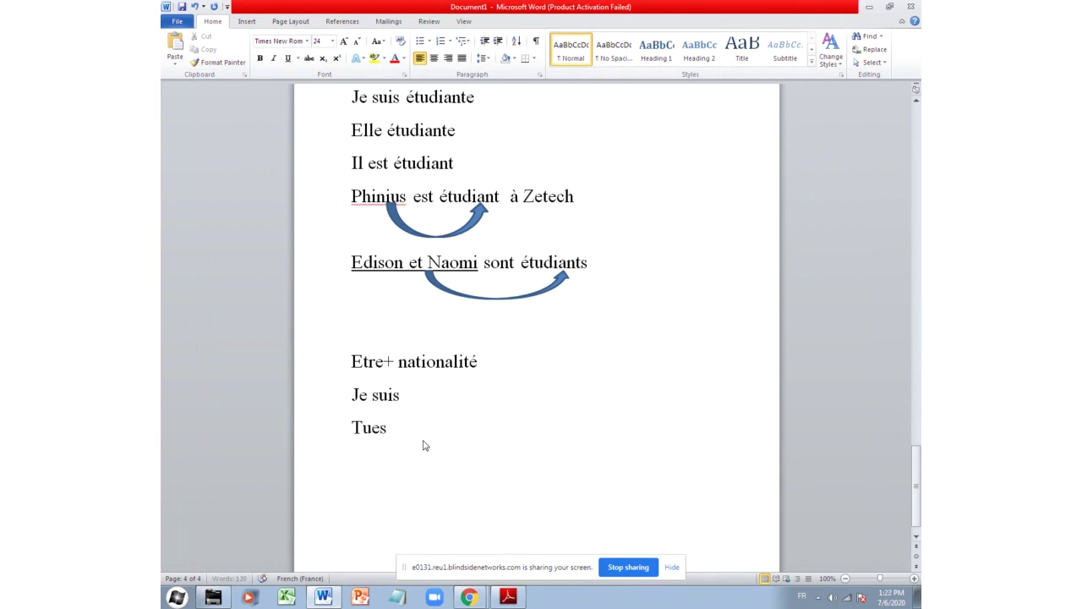
key(BackSpace)
key(BackSpace)
key(BackSpace)
text(es)
key(Return)
Set the keyboard language to English and add the line "Il/elle est" below "Tu es"
text(il)
click(803, 597)
click(811, 544)
key(BackSpace)
key(BackSpace)
text(Il/el)
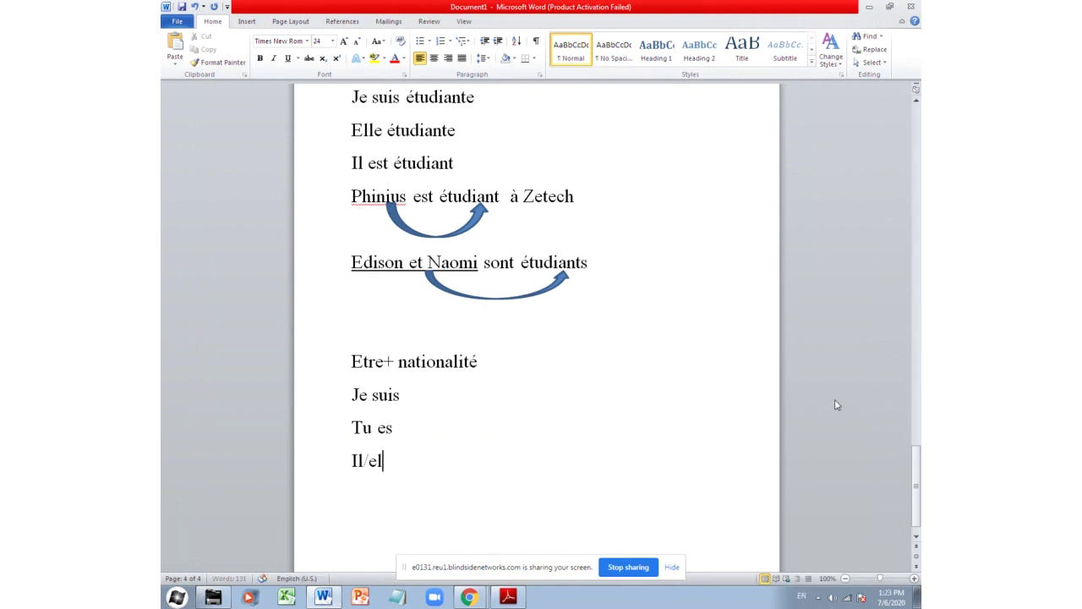
text(le est)
key(Return)
Add the line "Nous sommes" to the conjugation list and start a new line
text(n)
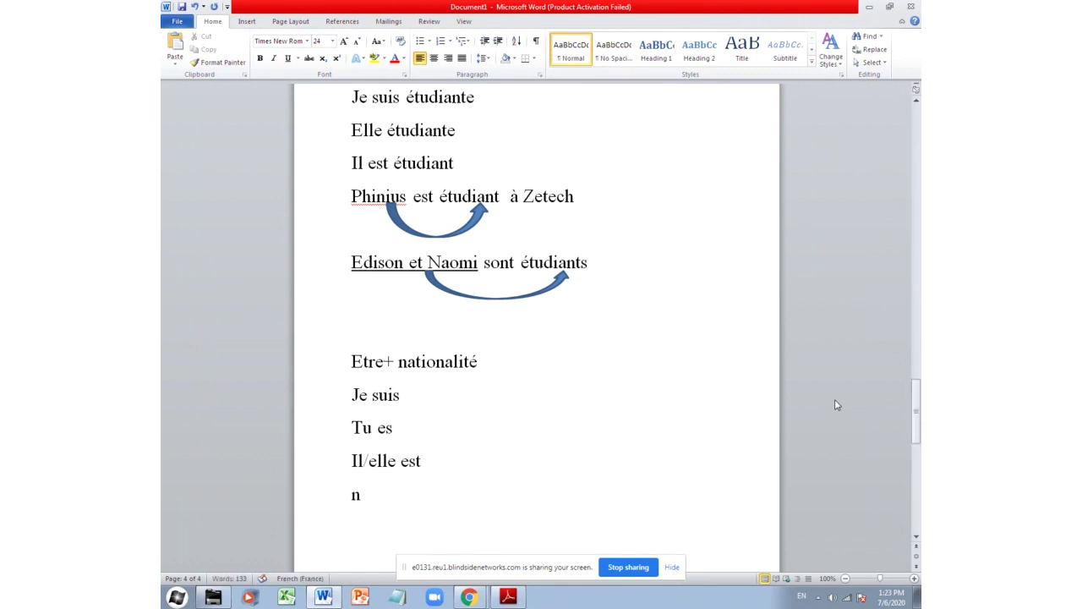
text(ous sommes)
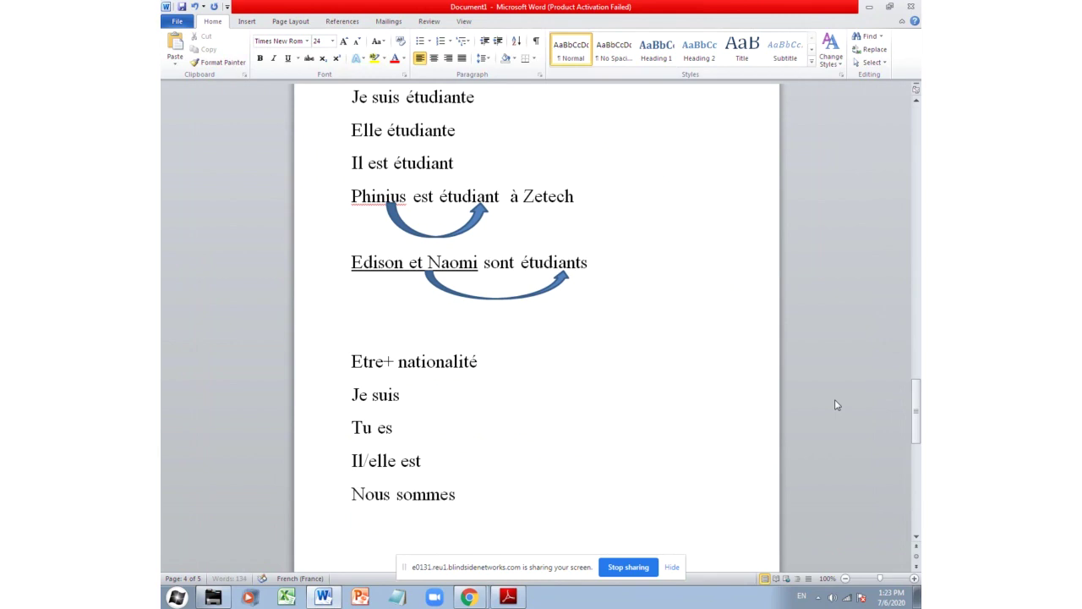
key(Return)
key(Return)
text(nous)
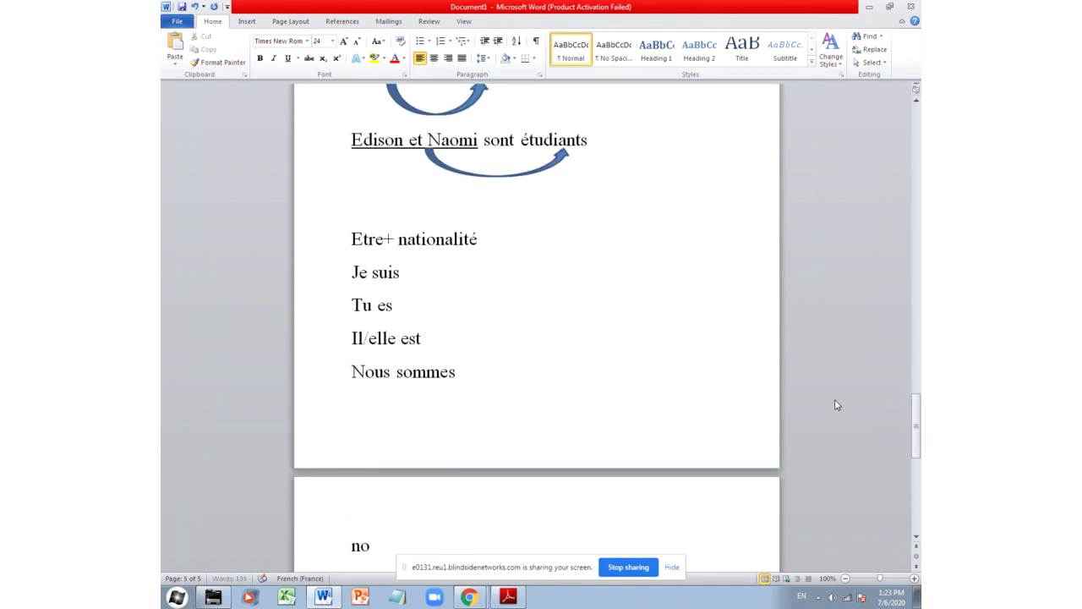
key(BackSpace)
key(BackSpace)
key(BackSpace)
key(BackSpace)
key(BackSpace)
Add the line "Vous êtes" to the conjugation, using the spelling suggestion for the accented verb
text(vous etes)
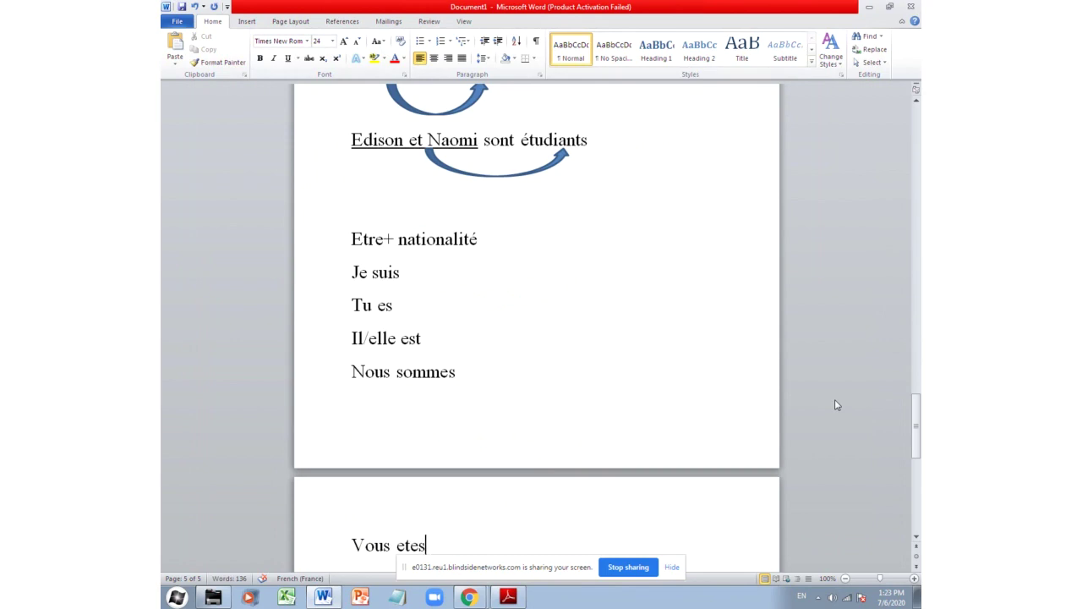
scroll(595, 375, down, 3)
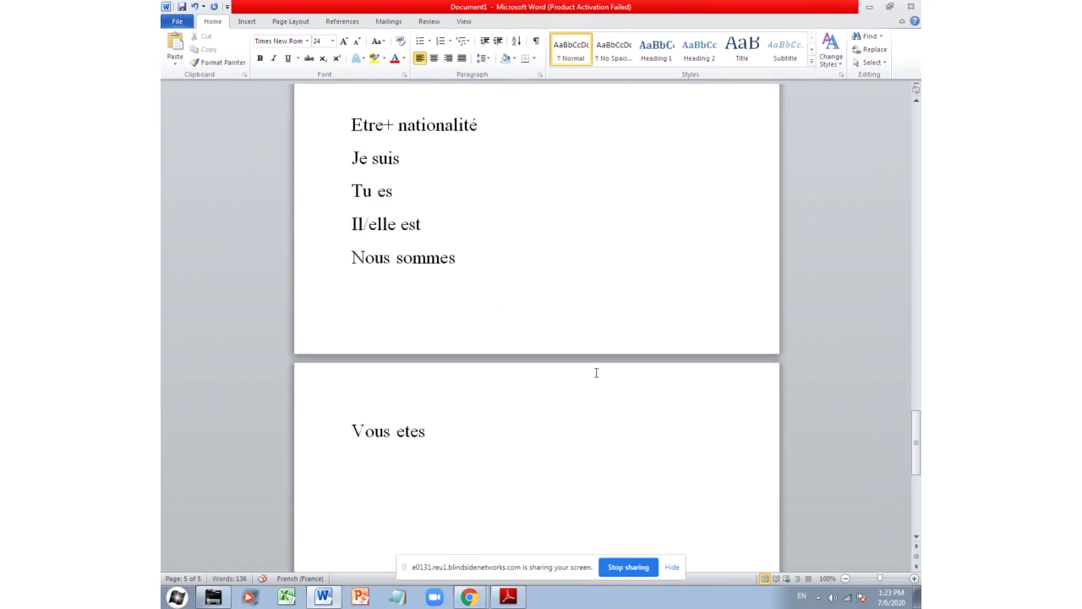
key(Return)
right_click(412, 438)
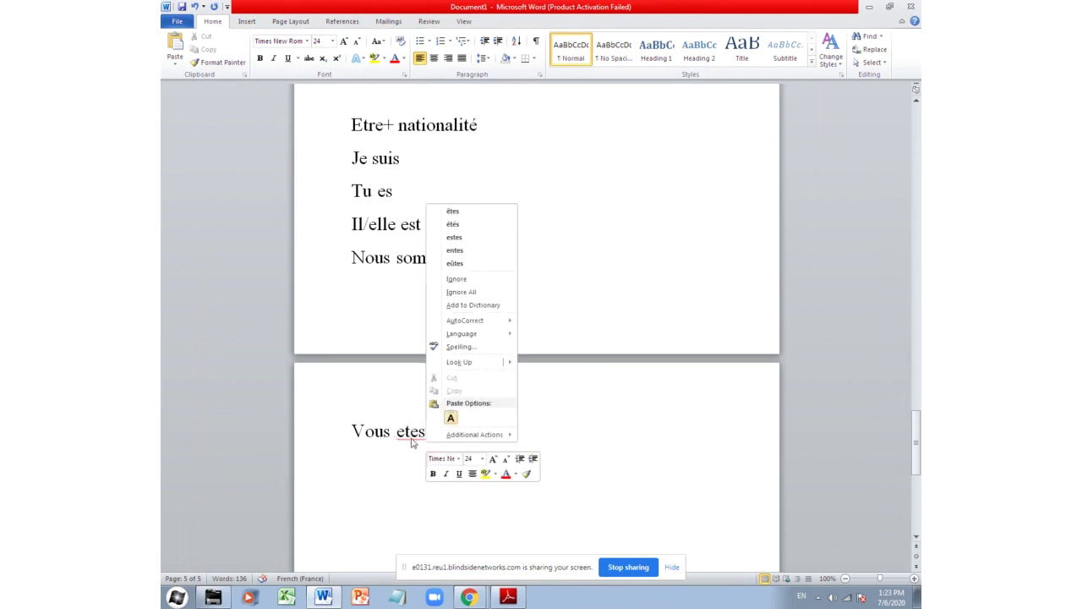
click(454, 211)
key(Down)
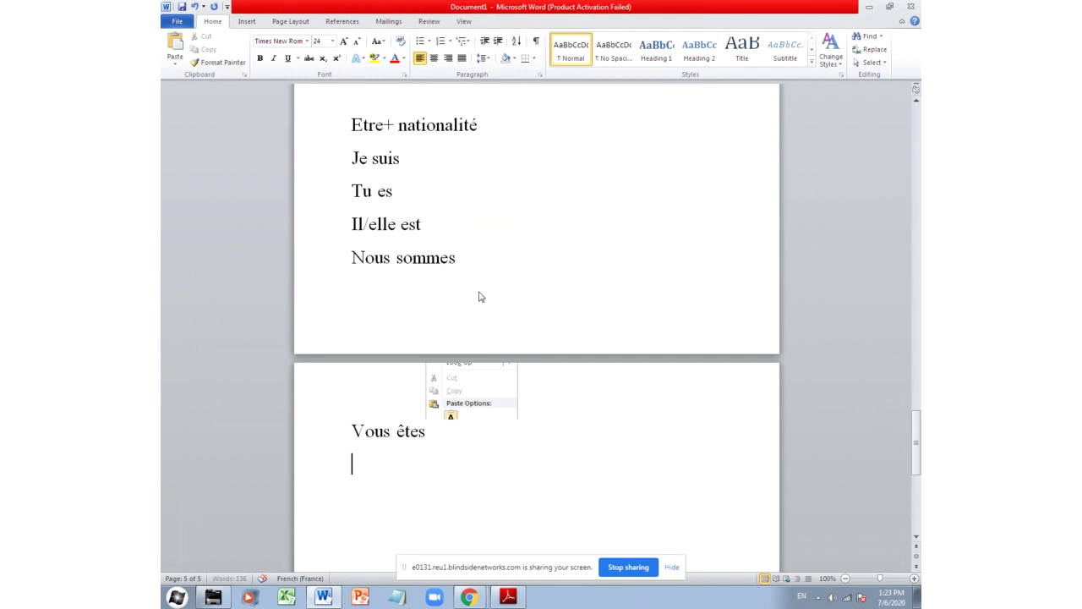
Write "Ils/elles sont" as the last line of the conjugation and start a new line
text(Ils/elles s)
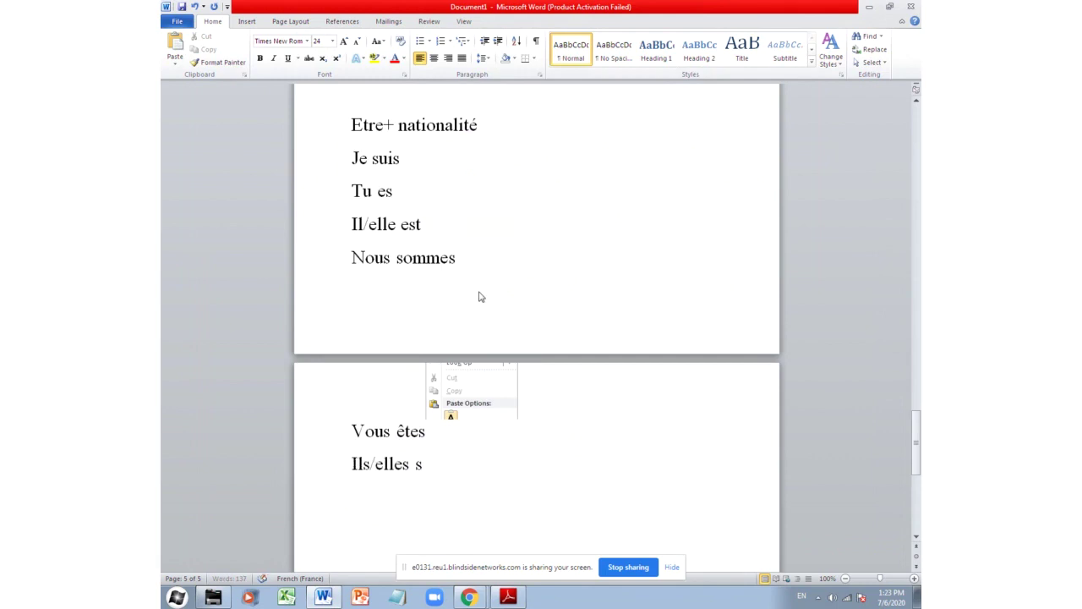
text(ont)
click(454, 483)
key(Return)
Insert a table with five columns and six rows below the conjugation and head its first column "Pays"
scroll(480, 423, down, 2)
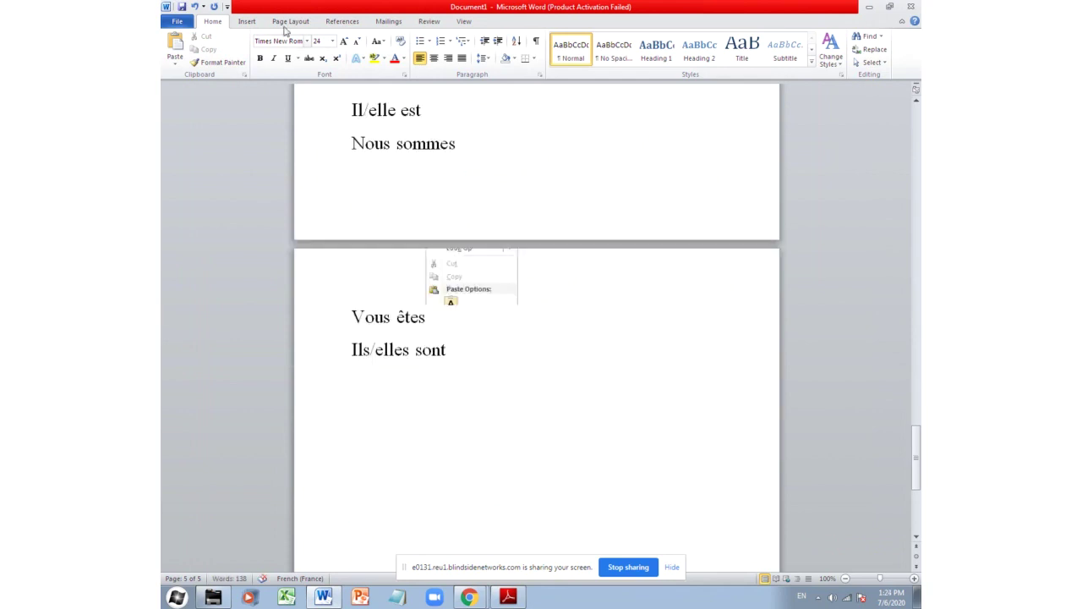
click(246, 21)
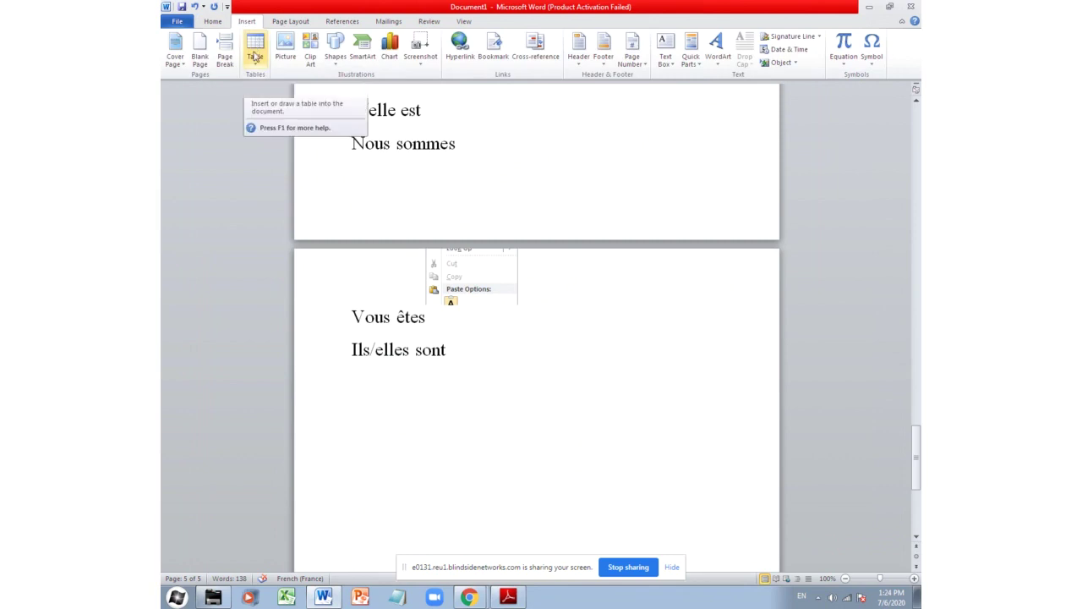
click(254, 53)
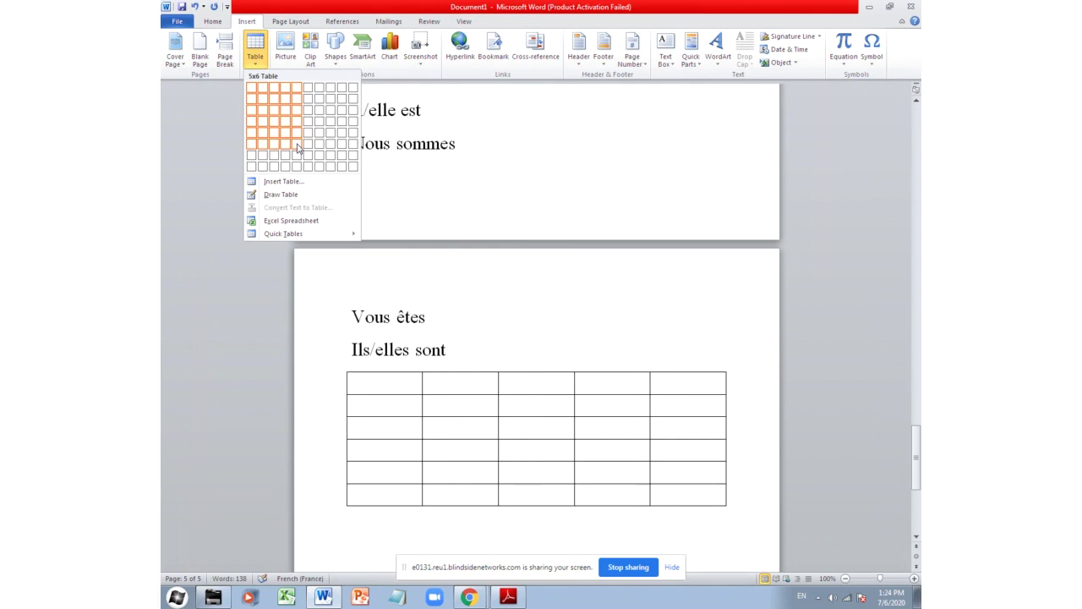
click(297, 148)
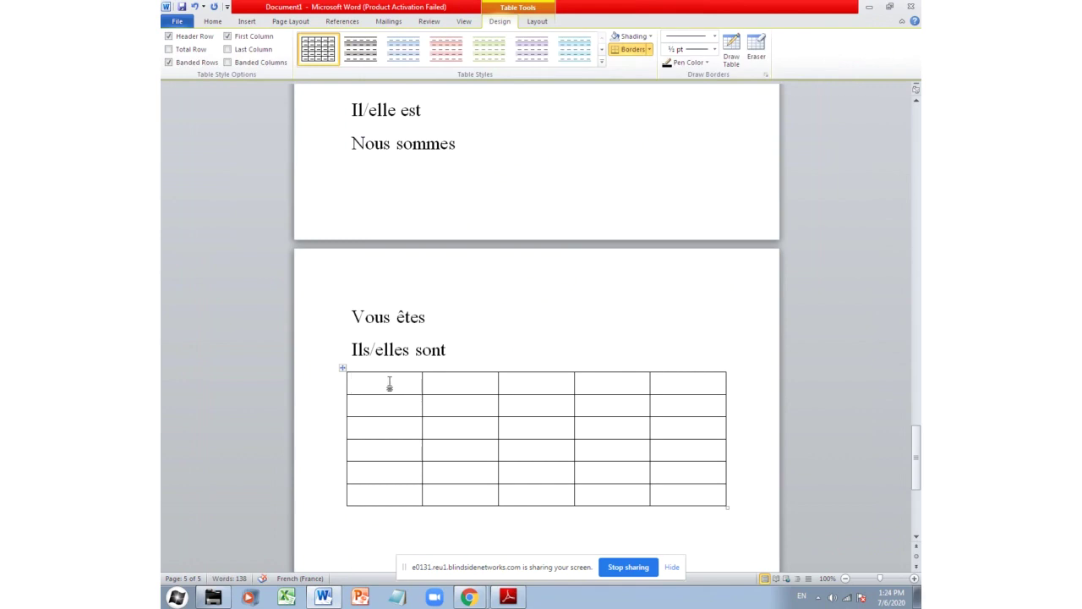
text(Pays)
Insert an empty line between "Ils/elles sont" and the table
click(442, 379)
click(478, 348)
key(Return)
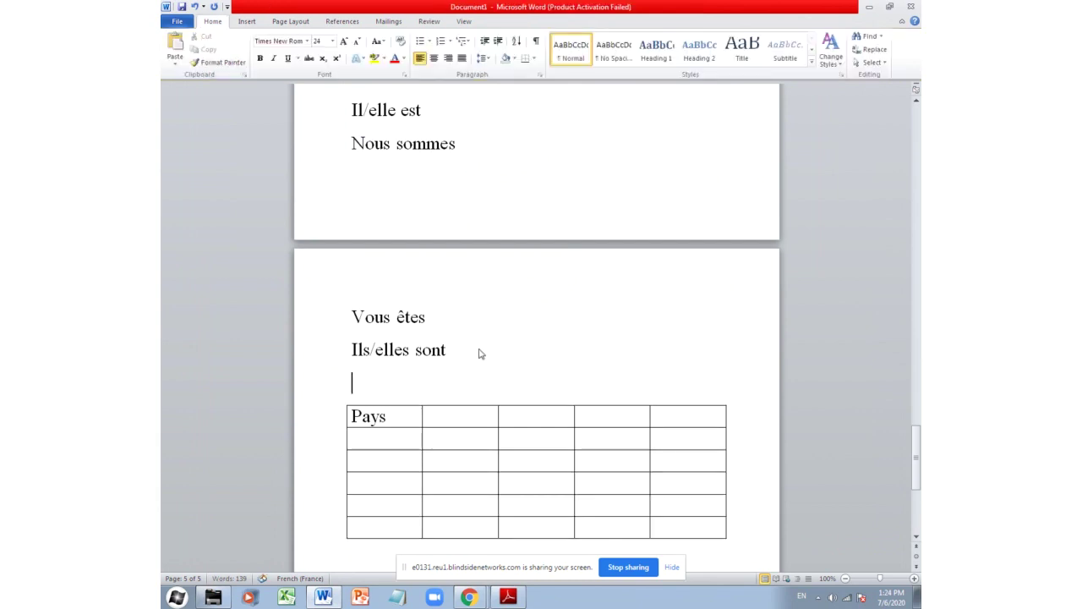
text(nq)
key(BackSpace)
text(ar)
key(BackSpace)
key(BackSpace)
key(BackSpace)
Set the keyboard language to French and write the title "Nationalité" on the line above the table
click(803, 598)
click(841, 563)
text(Nqtion)
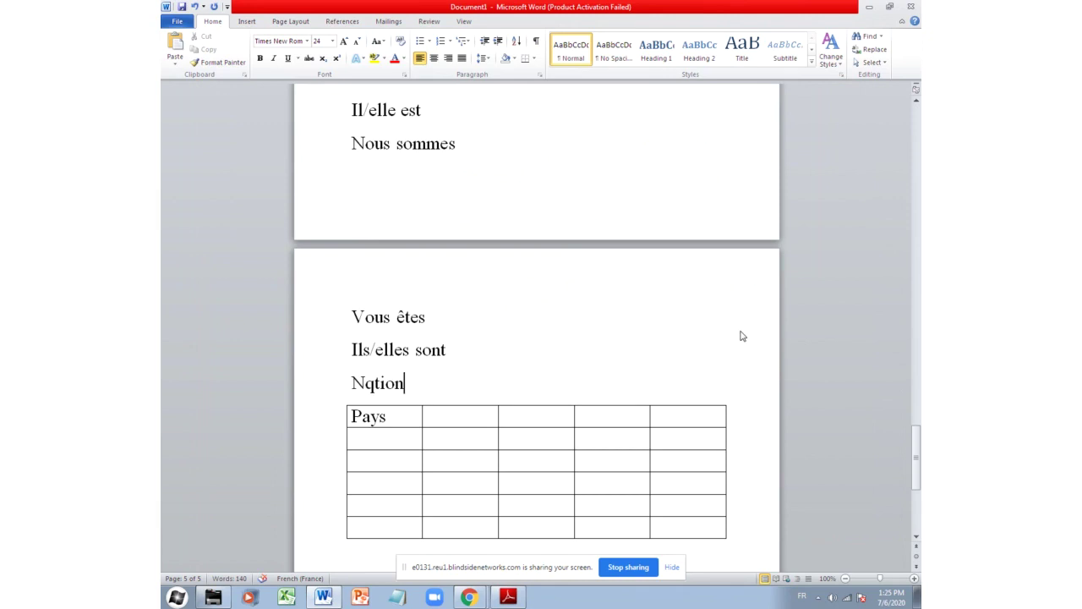
key(BackSpace)
key(BackSpace)
key(BackSpace)
key(BackSpace)
key(BackSpace)
text(ationalité)
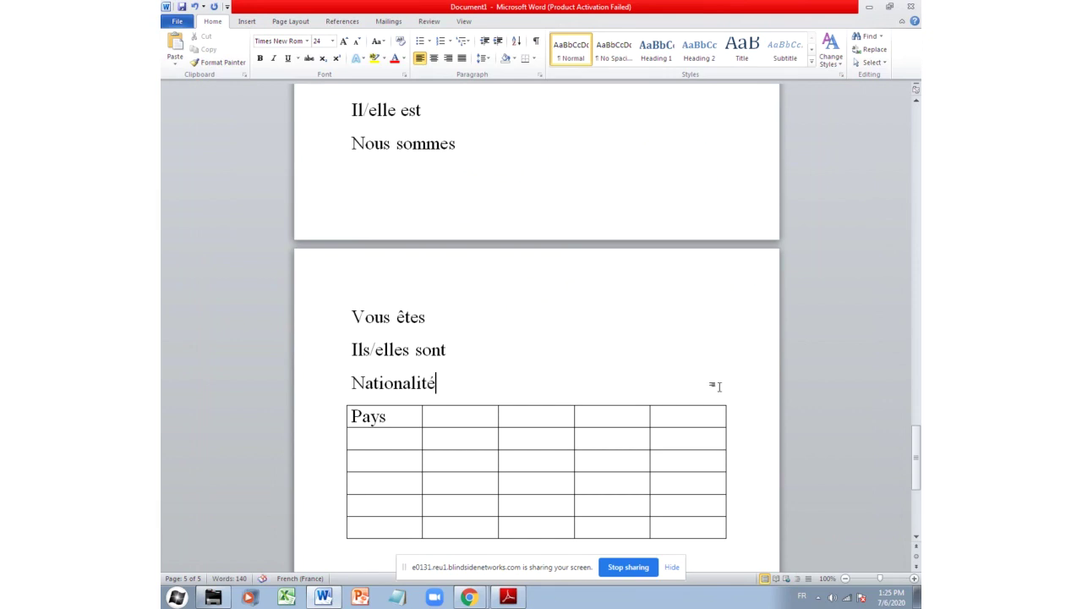
Head the table's second column "Masc sing"
click(440, 413)
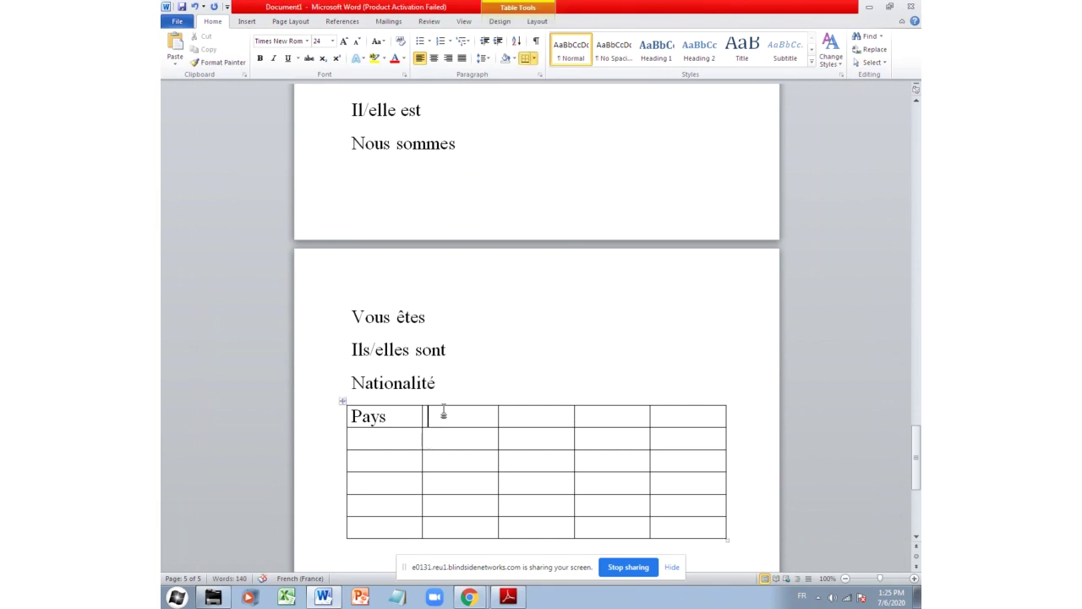
text(,aé)
key(BackSpace)
key(BackSpace)
key(BackSpace)
text(masc sing)
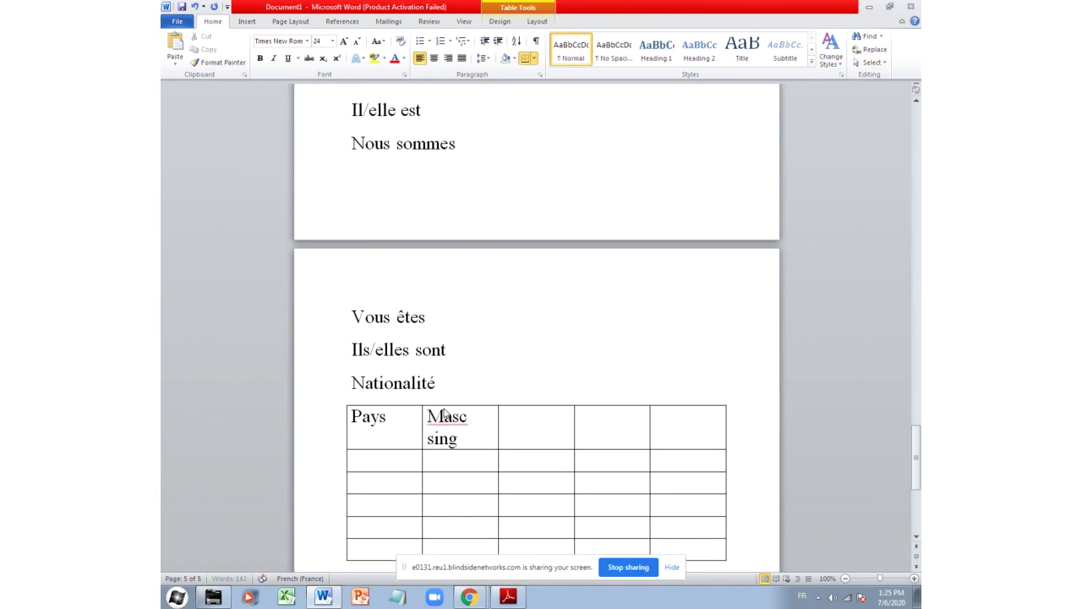
Head the table's third column "Fem. sing"
click(519, 434)
text(Masc)
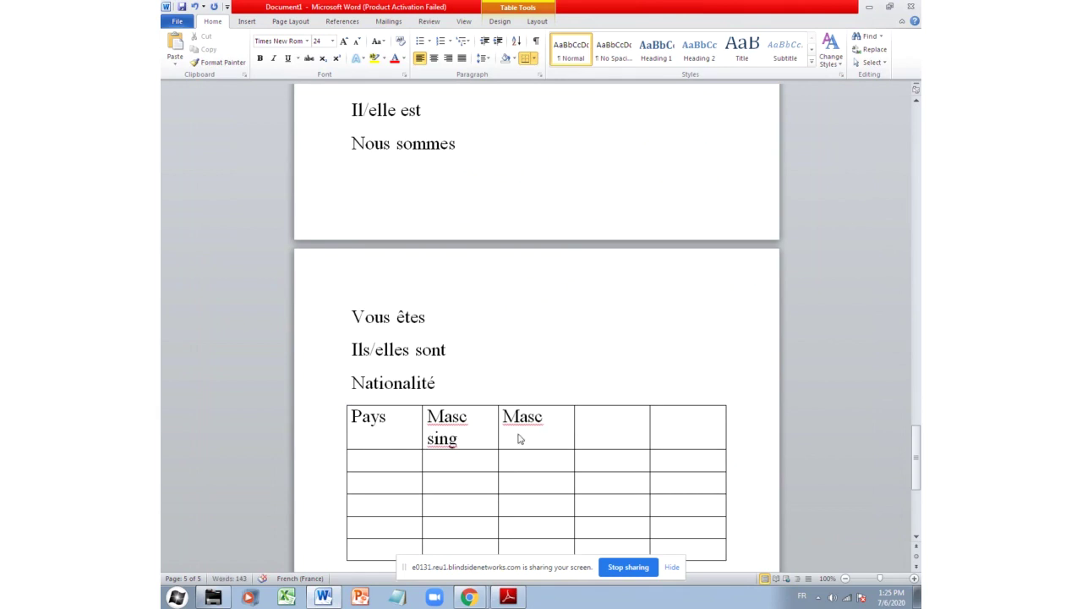
key(BackSpace)
key(BackSpace)
key(BackSpace)
key(BackSpace)
key(BackSpace)
text(fe)
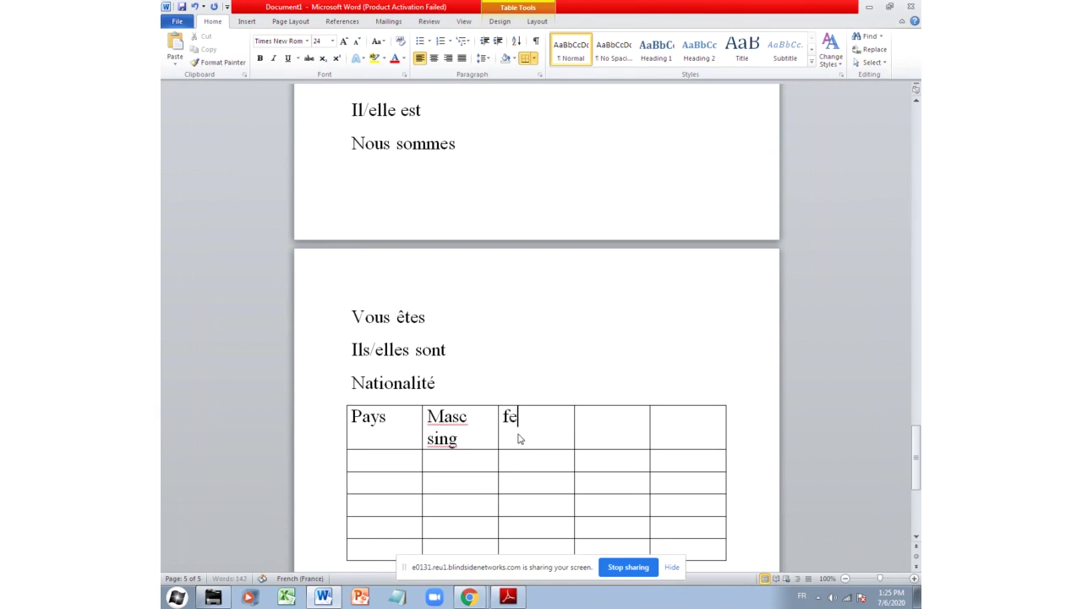
text(,.)
key(BackSpace)
key(BackSpace)
text(,)
key(BackSpace)
text(m. sing)
Head the table's fourth column "Masc. pl"
click(612, 423)
text(?)
key(BackSpace)
text(Masc. pl)
Head the table's fifth column "Fém/ pl"
click(709, 426)
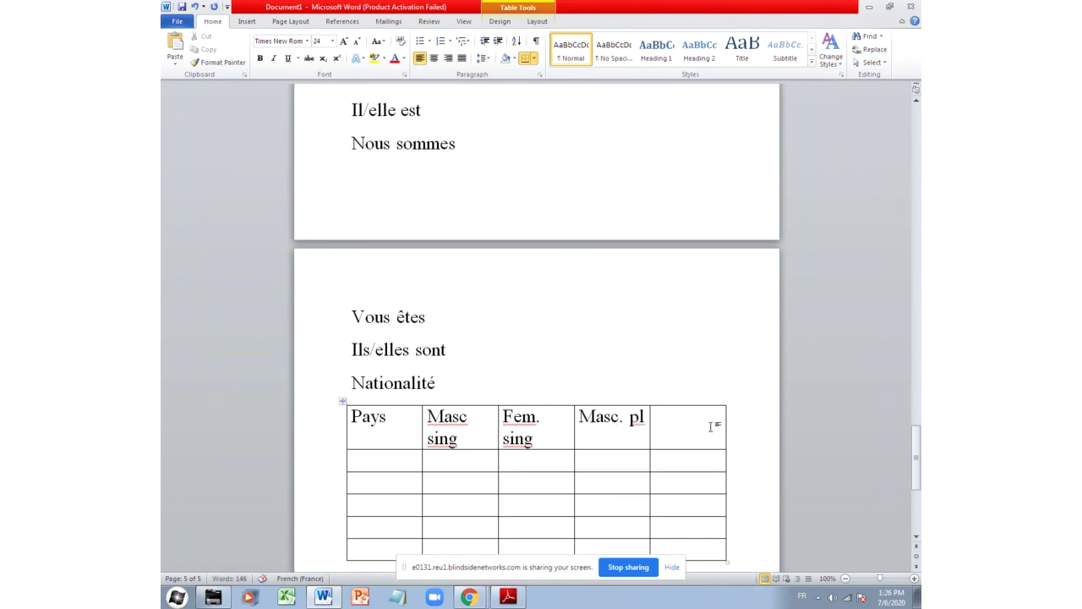
text(Fe)
key(BackSpace)
text(éM)
key(BackSpace)
text(m/ pl)
Correct the third column's heading to "Fém. sing" with an accented é
click(520, 423)
key(BackSpace)
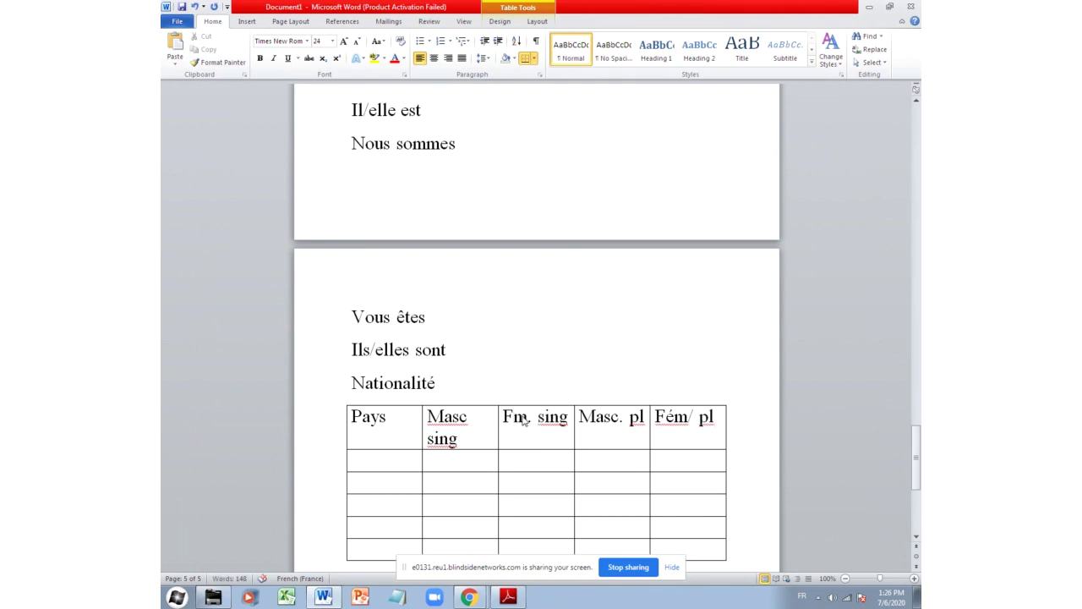
text(é)
key(BackSpace)
text(é)
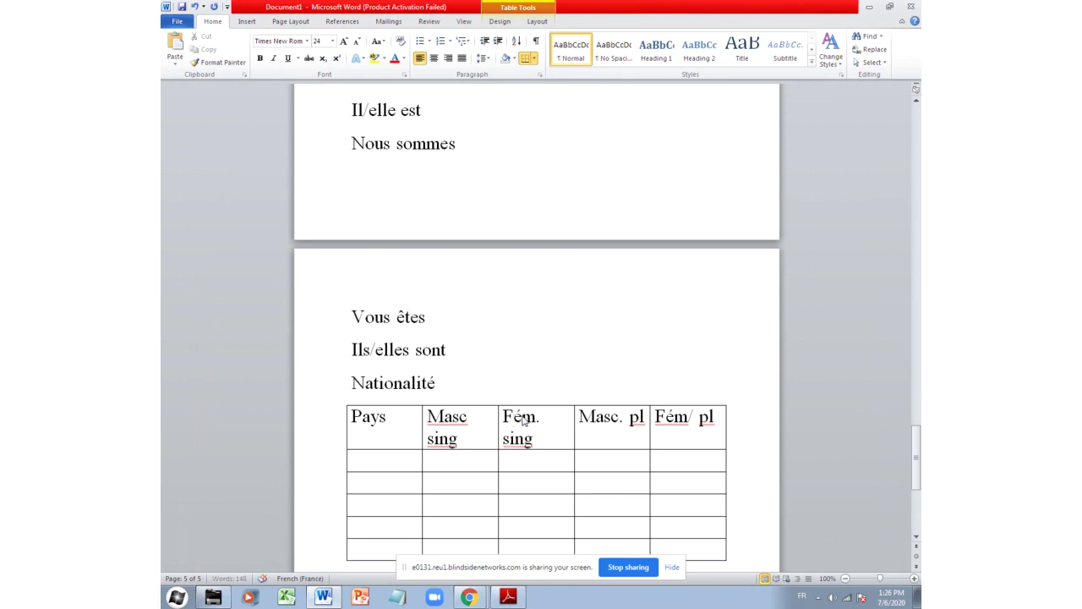
Enter "LeKenya" as the first country in the Pays column
scroll(343, 401, down, 3)
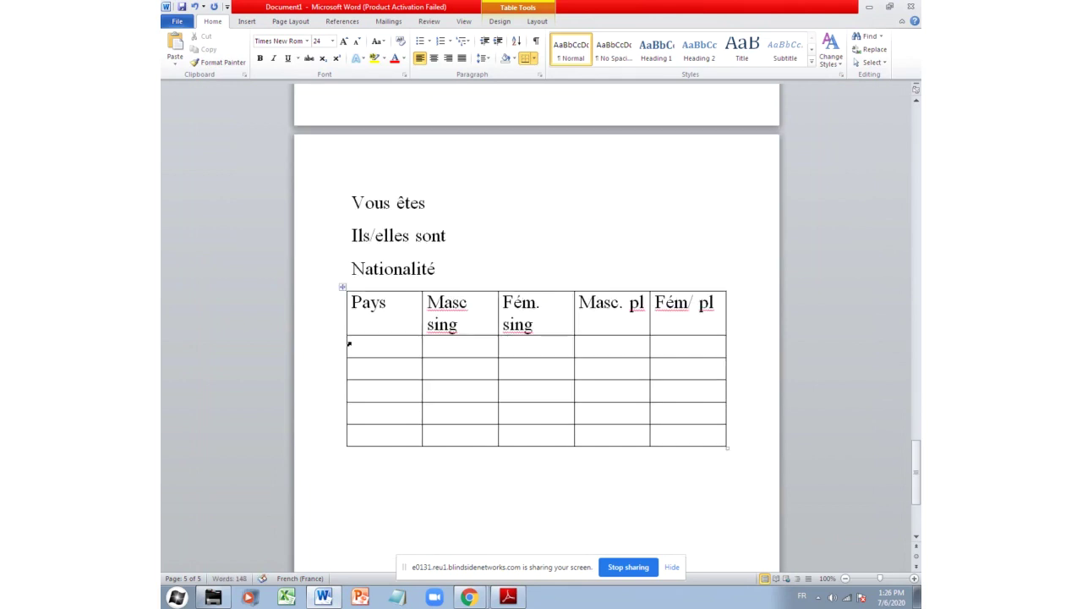
click(365, 348)
text(LeKeny)
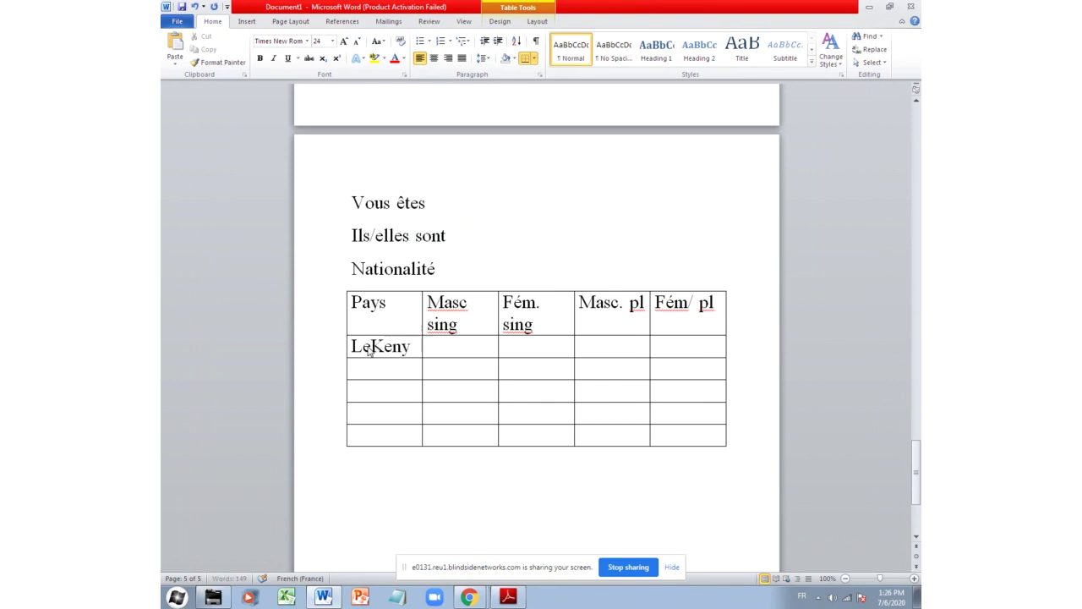
text(q)
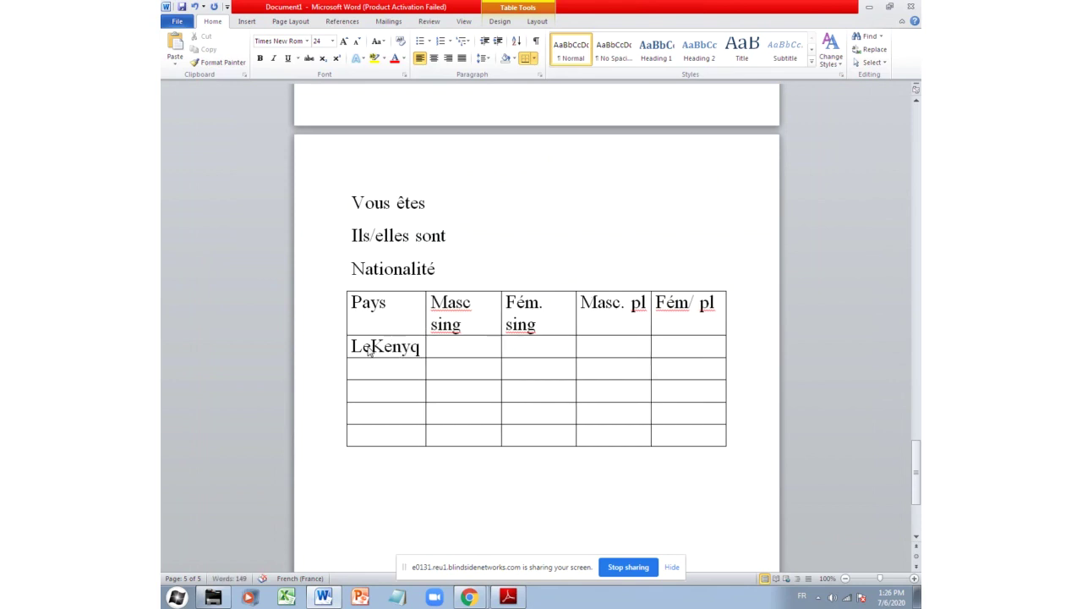
key(BackSpace)
text(a)
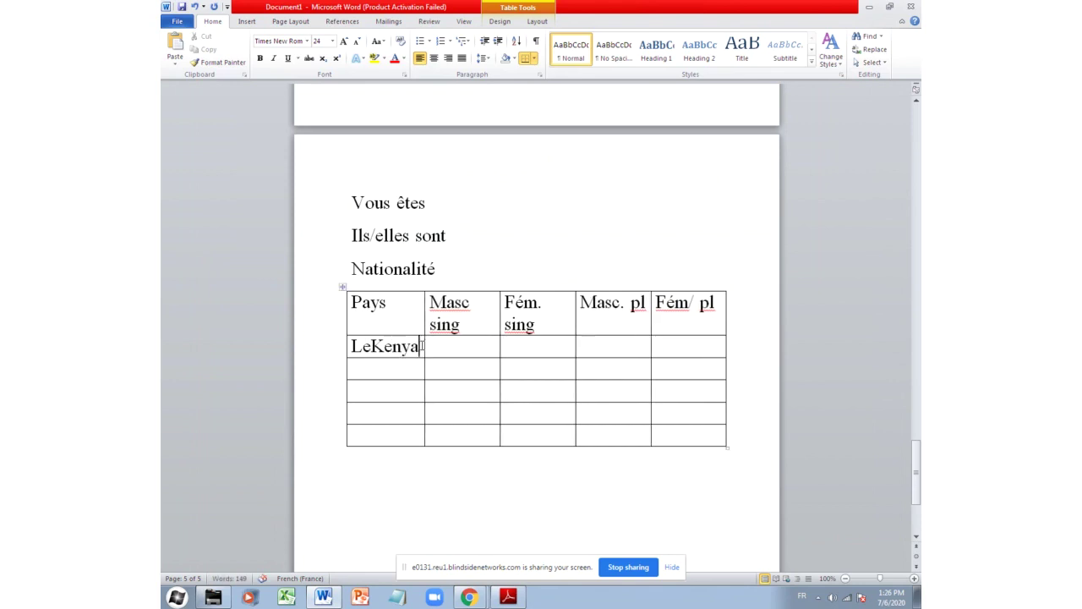
Enter "kenyan" as the masculine singular and "kenyane" as the feminine singular in the Kenya row
click(465, 353)
text(kenyan)
click(530, 355)
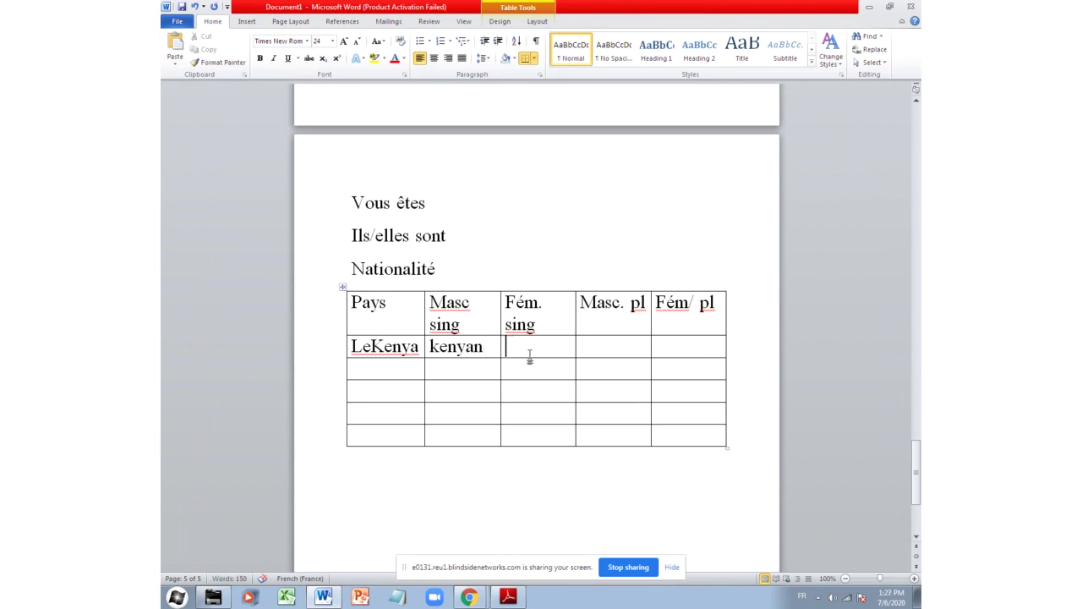
text(kenyane)
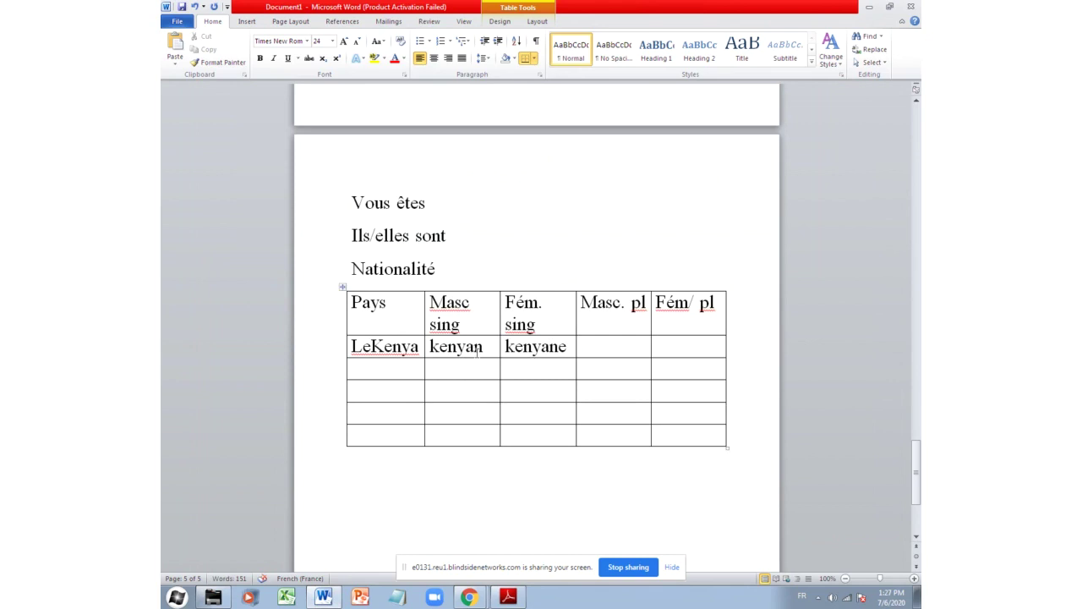
Enter "kenyans" as the masculine plural and "kenyanes" as the feminine plural in the Kenya row
click(595, 347)
text(kenyan)
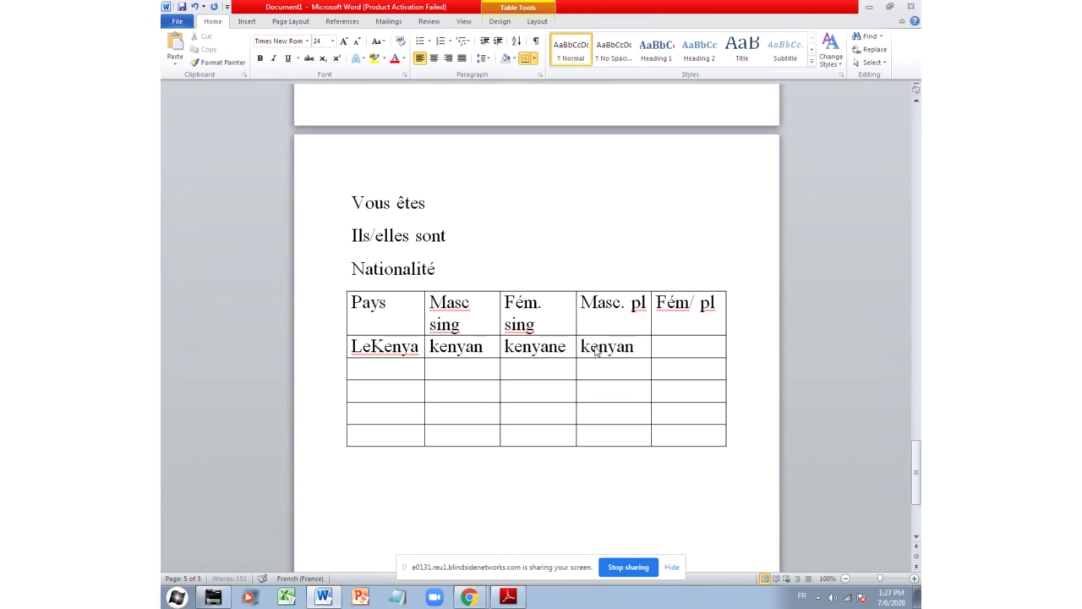
text(s)
click(679, 346)
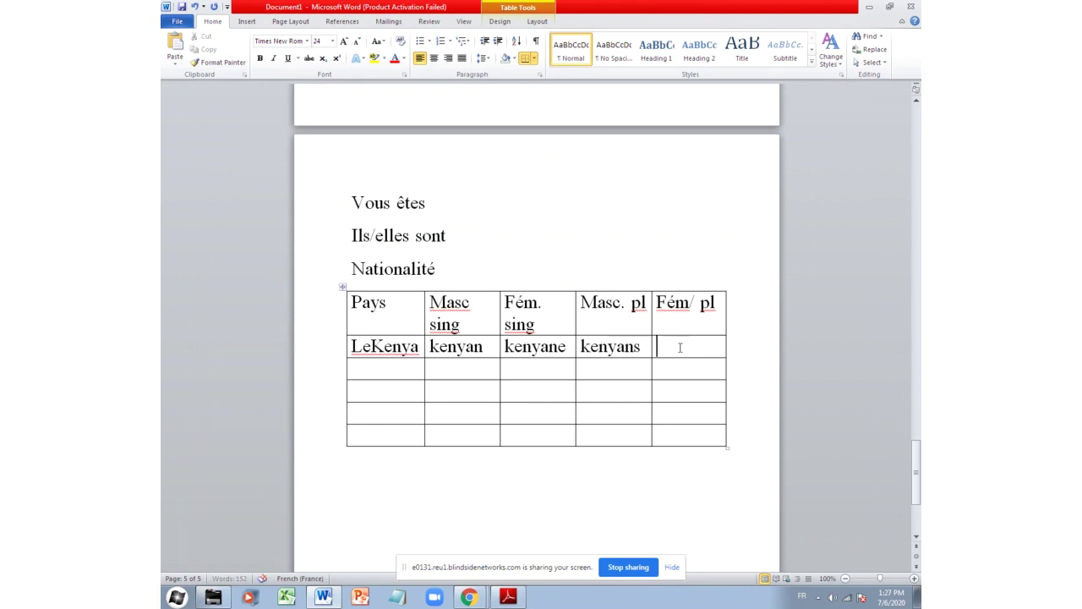
text(kenyanes)
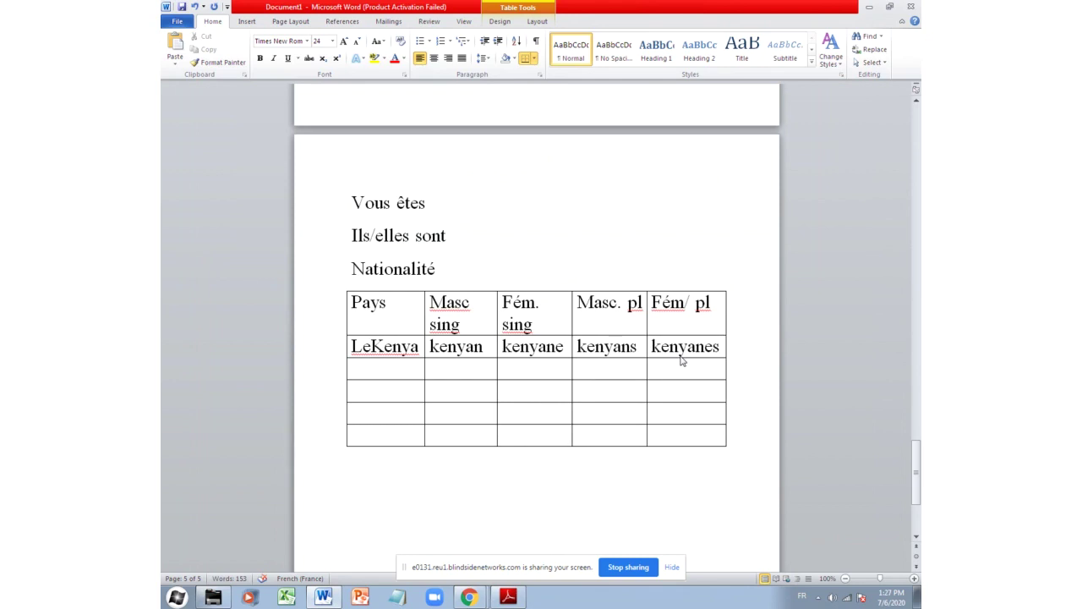
Separate the first country's article as "Le Kenya" and widen the Pays column so it fits on one line
click(381, 372)
click(374, 344)
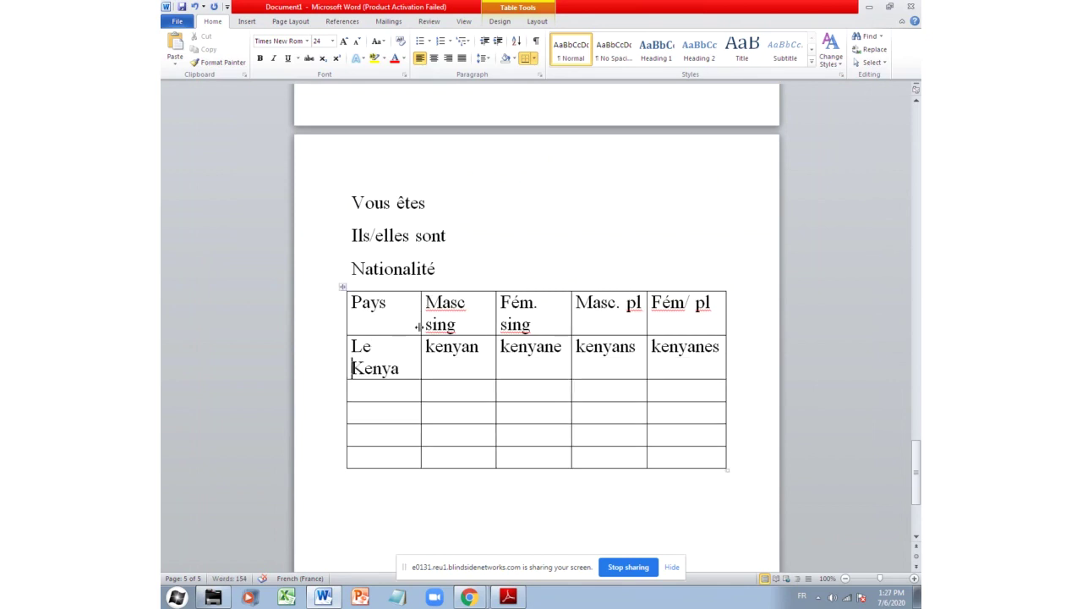
drag(420, 327, 433, 328)
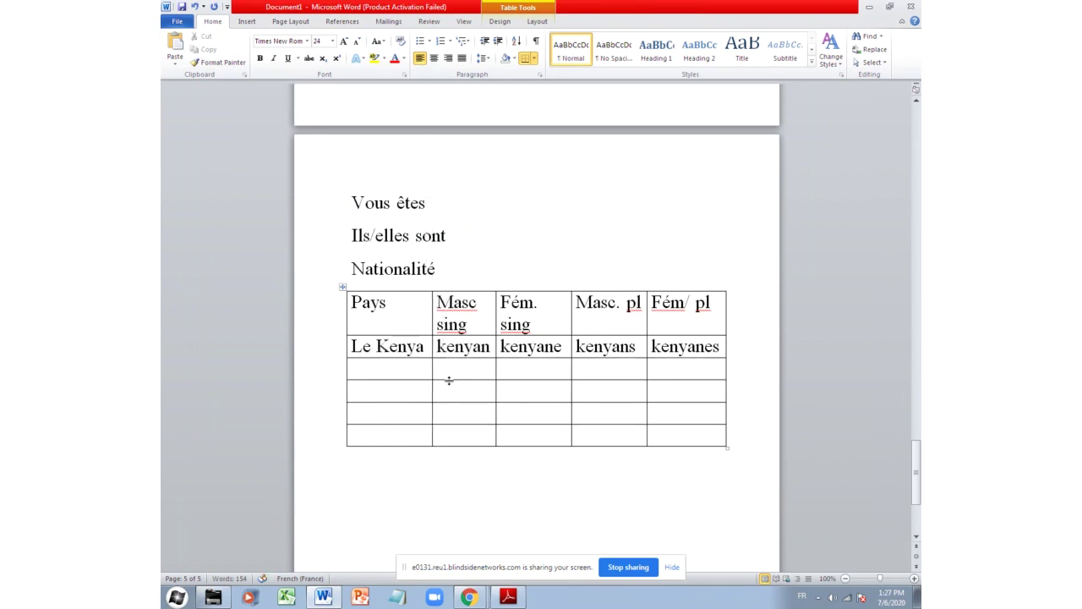
Add "La France" as the second country with "français" as its masculine singular
click(380, 372)
text(l)
key(BackSpace)
text(La France)
click(452, 372)
text(fran)
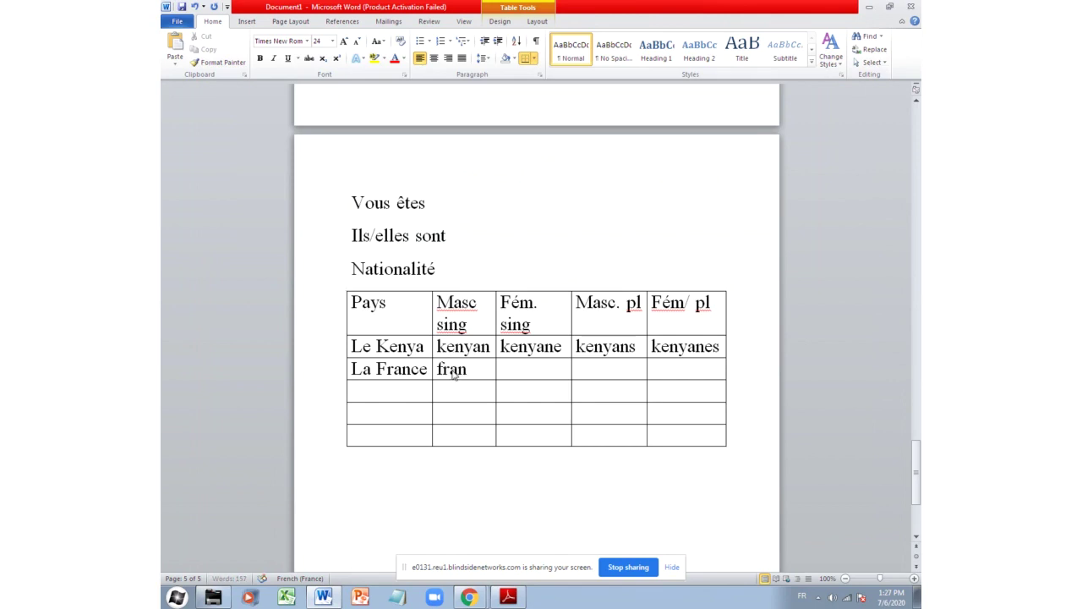
text(çais)
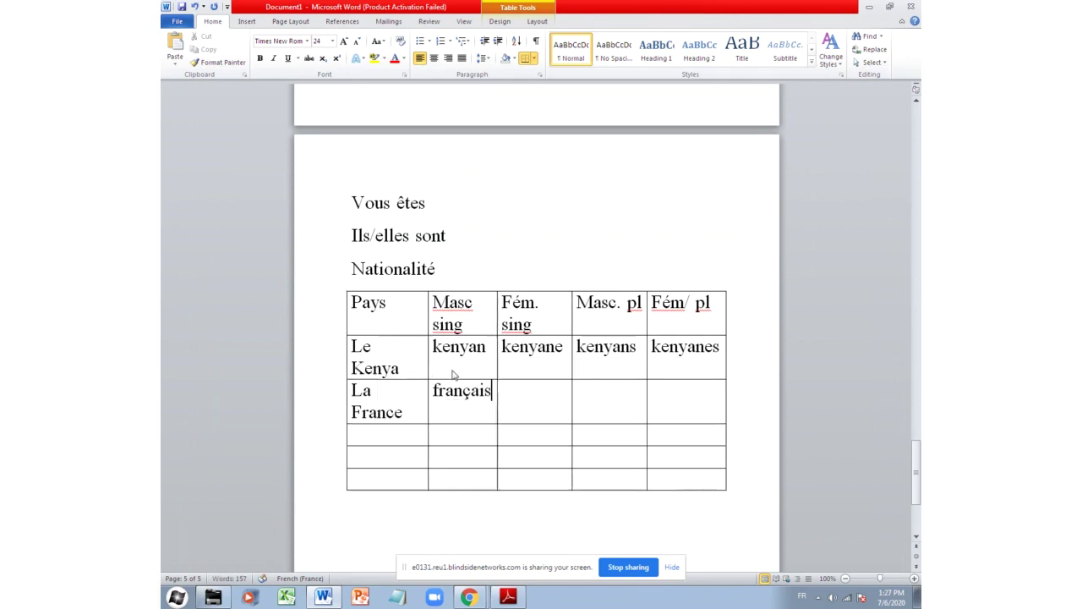
Enter "française" as the feminine singular in the France row
click(508, 393)
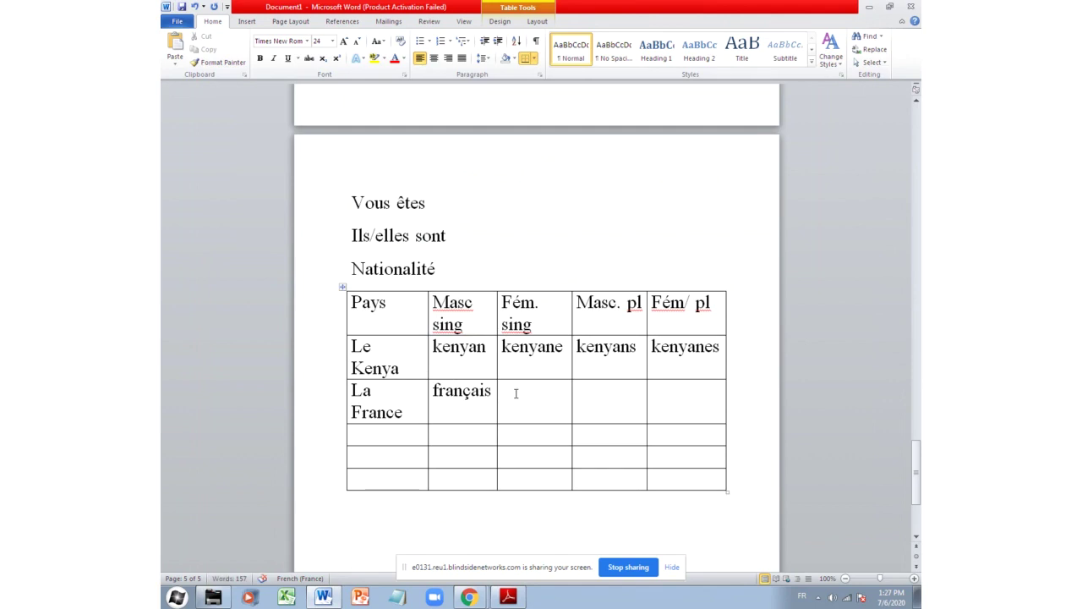
text(française)
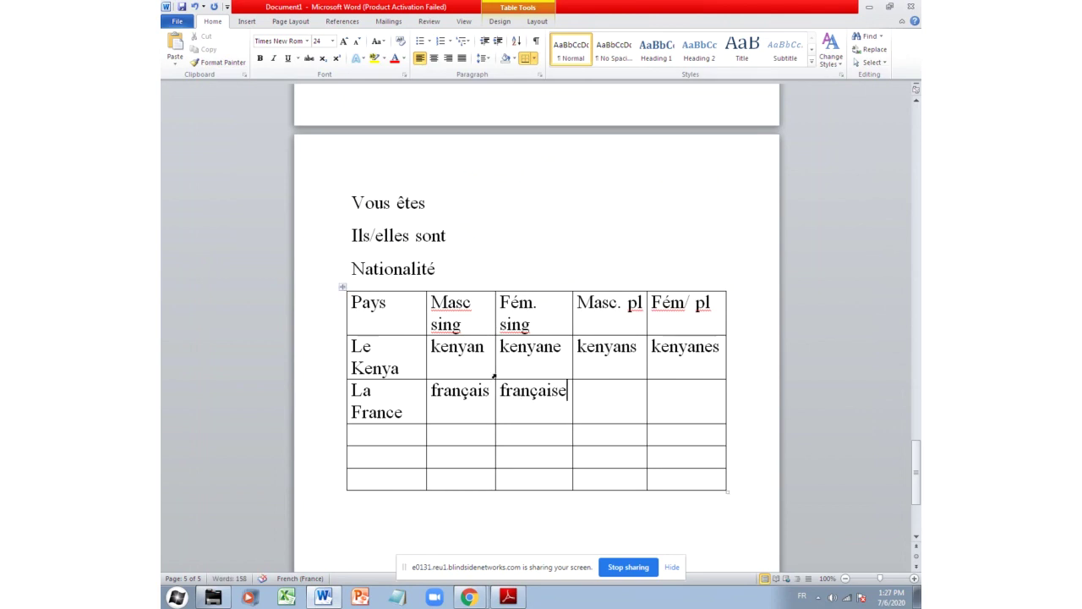
click(424, 391)
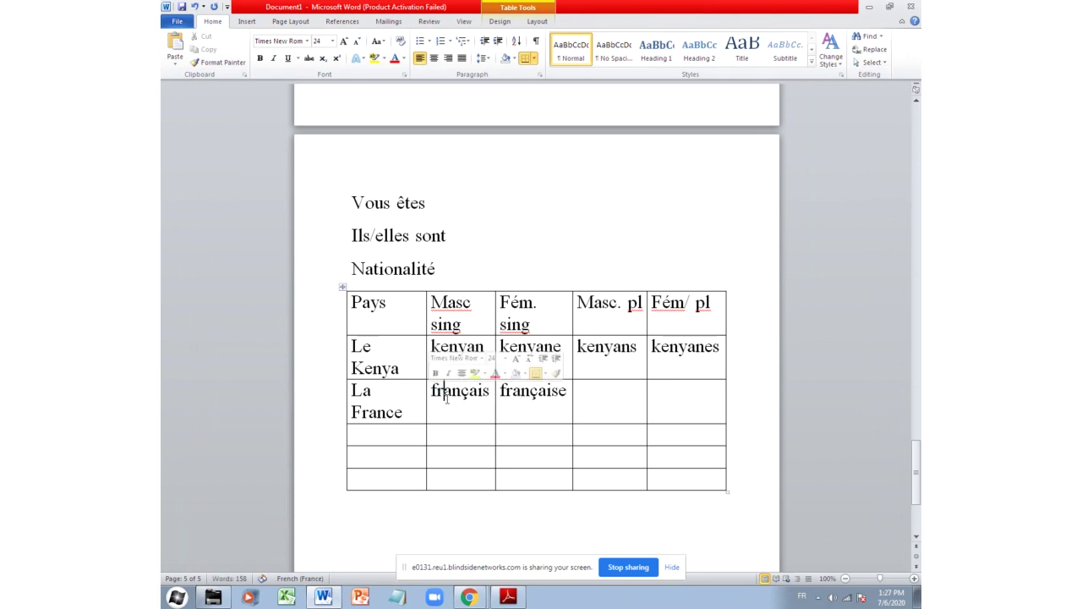
click(487, 393)
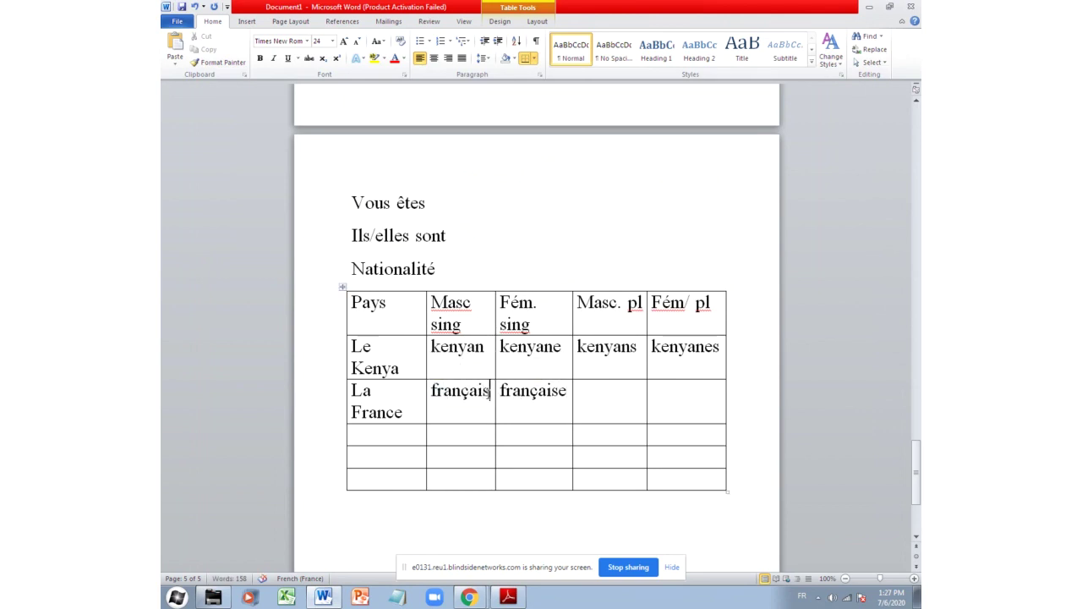
Enter "français" as the masculine plural and "françaises" as the feminine plural in the France row
click(594, 395)
text(f)
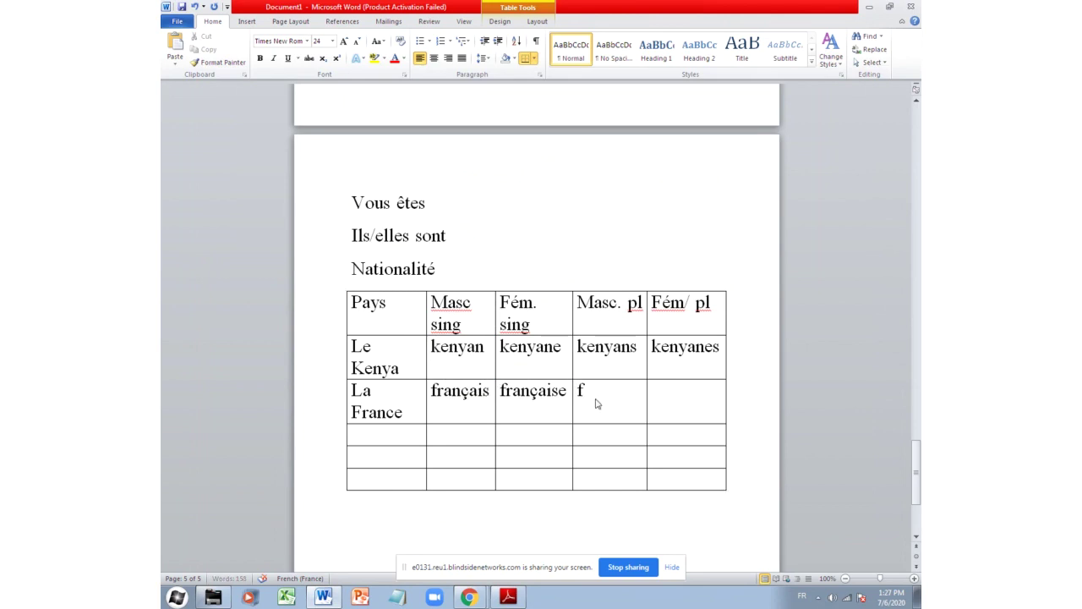
text(rançais)
click(683, 395)
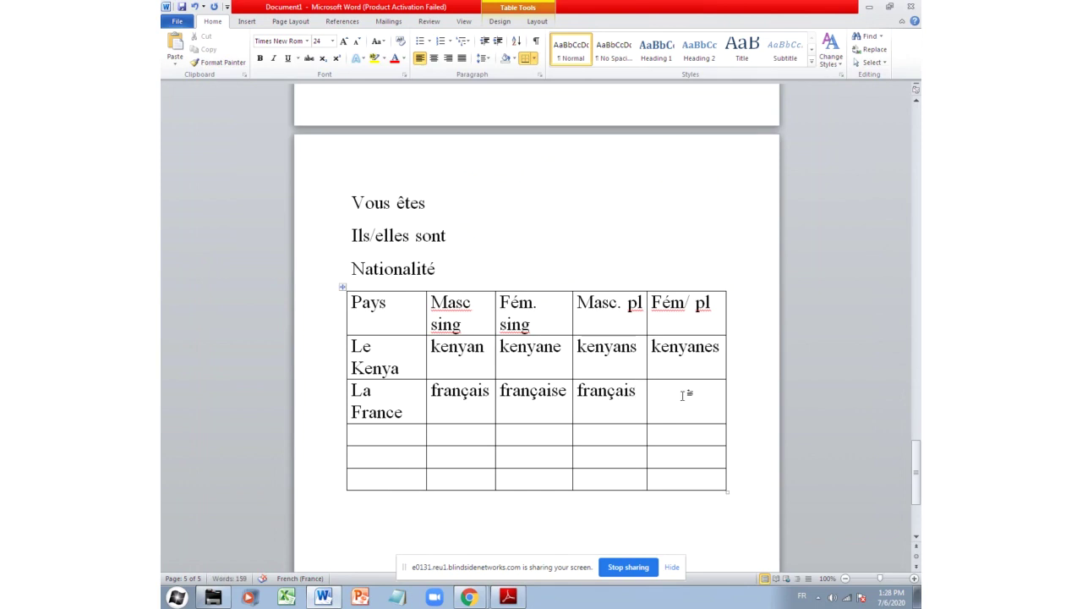
text(françaises)
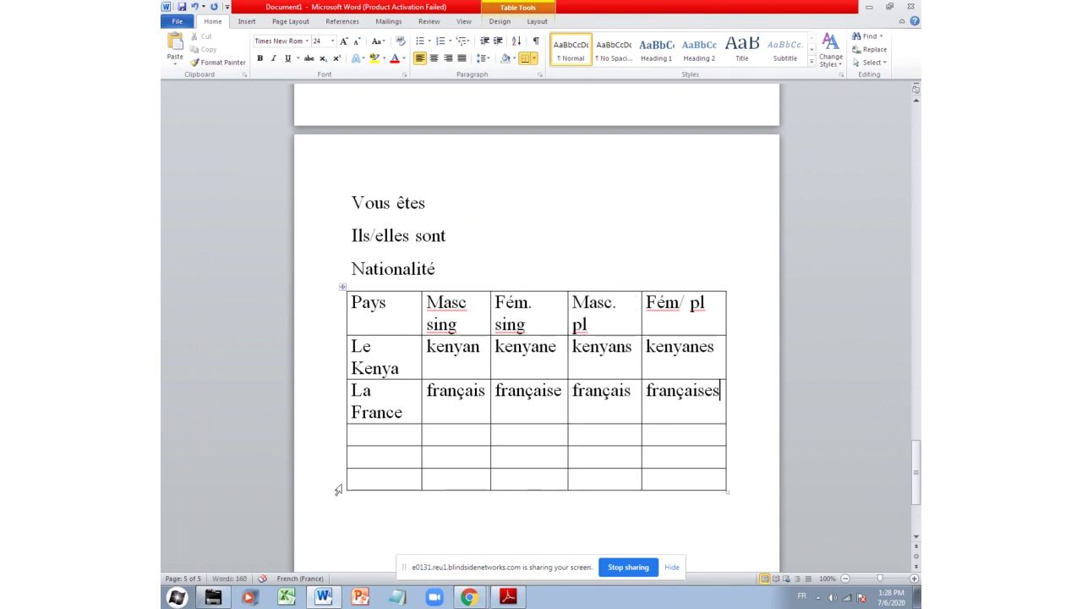
Try widening the Pays column to keep each country name on one line
click(362, 438)
drag(421, 302, 450, 330)
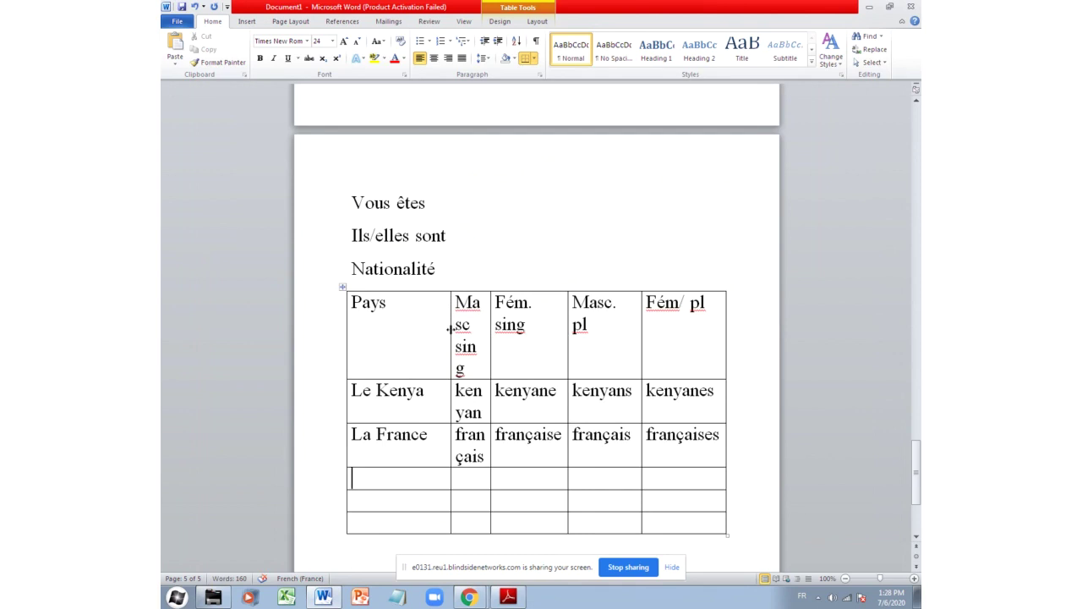
drag(451, 332, 433, 338)
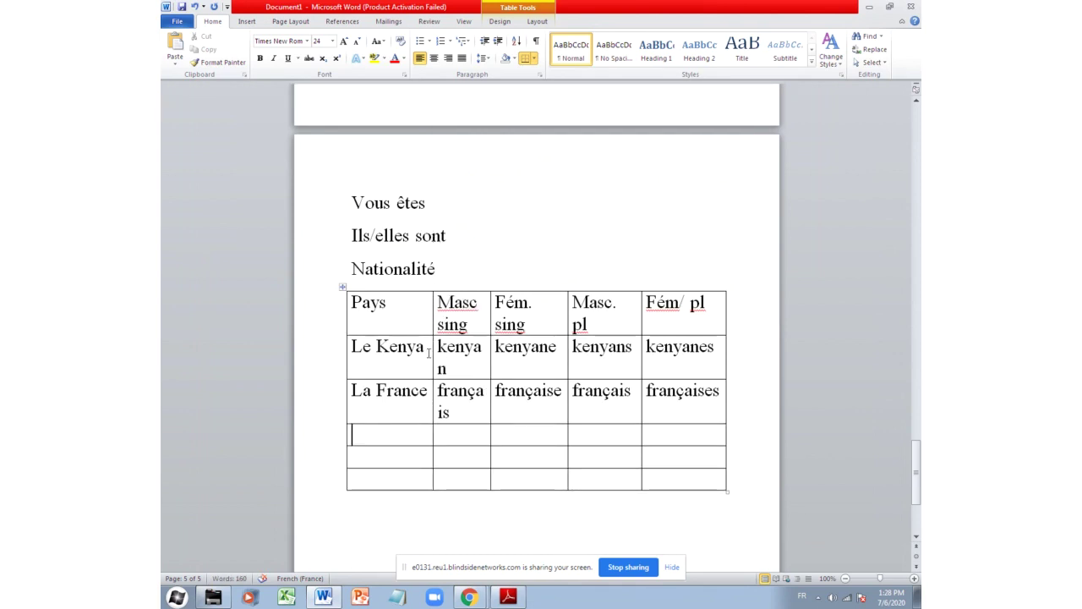
drag(430, 350, 422, 351)
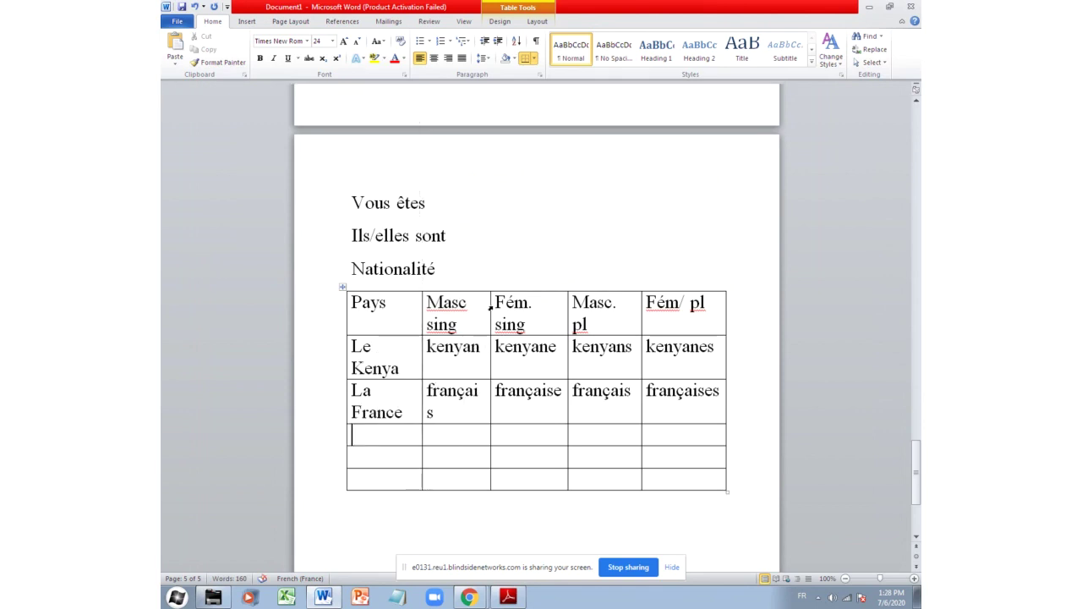
Change the document's page orientation to landscape
scroll(440, 269, up, 2)
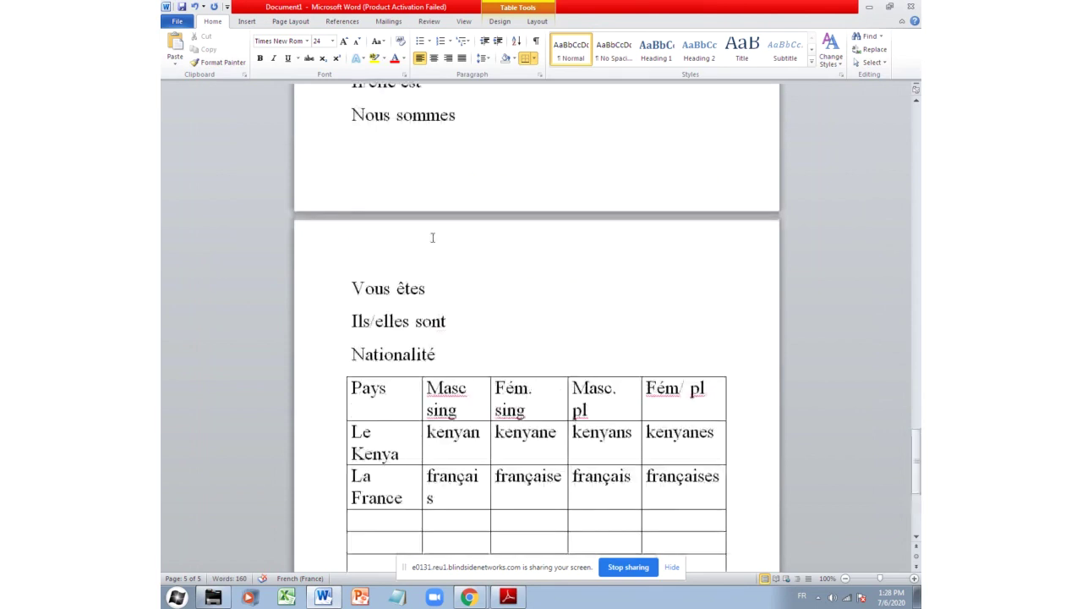
scroll(457, 229, down, 2)
click(471, 198)
click(314, 181)
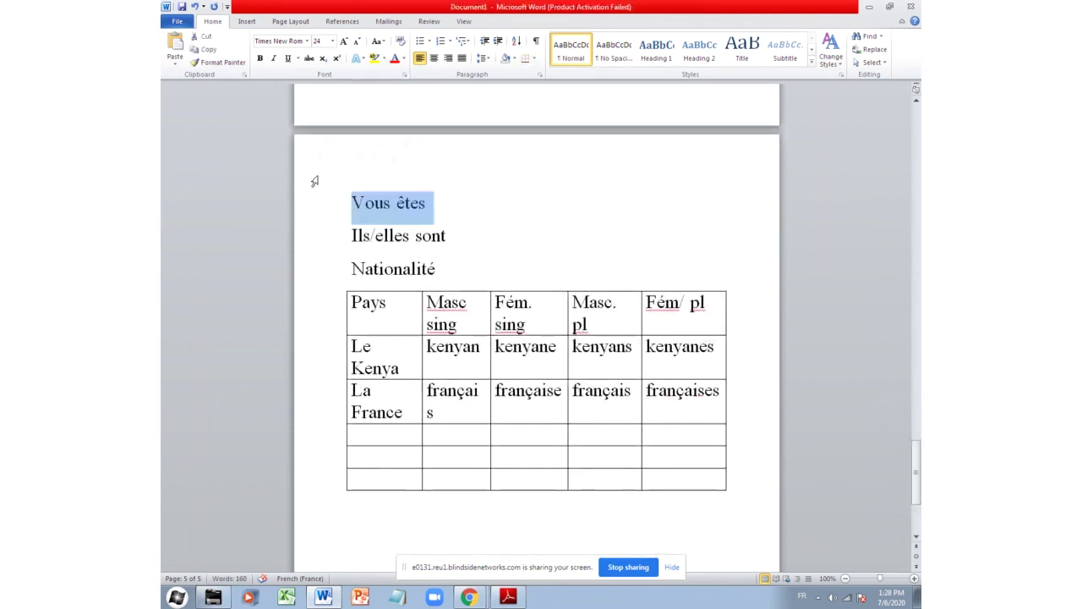
click(473, 203)
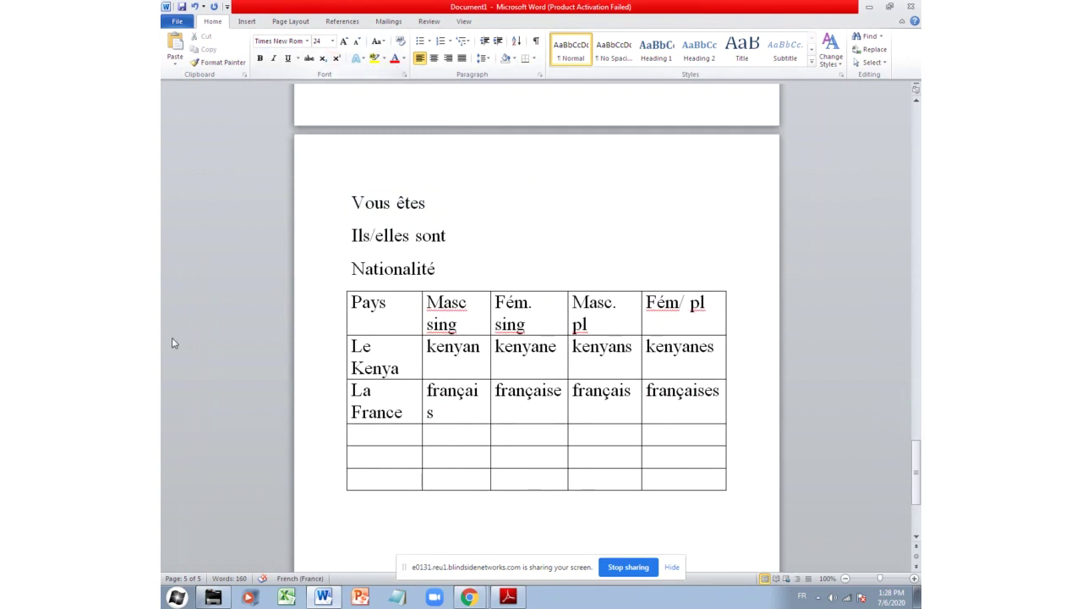
click(277, 25)
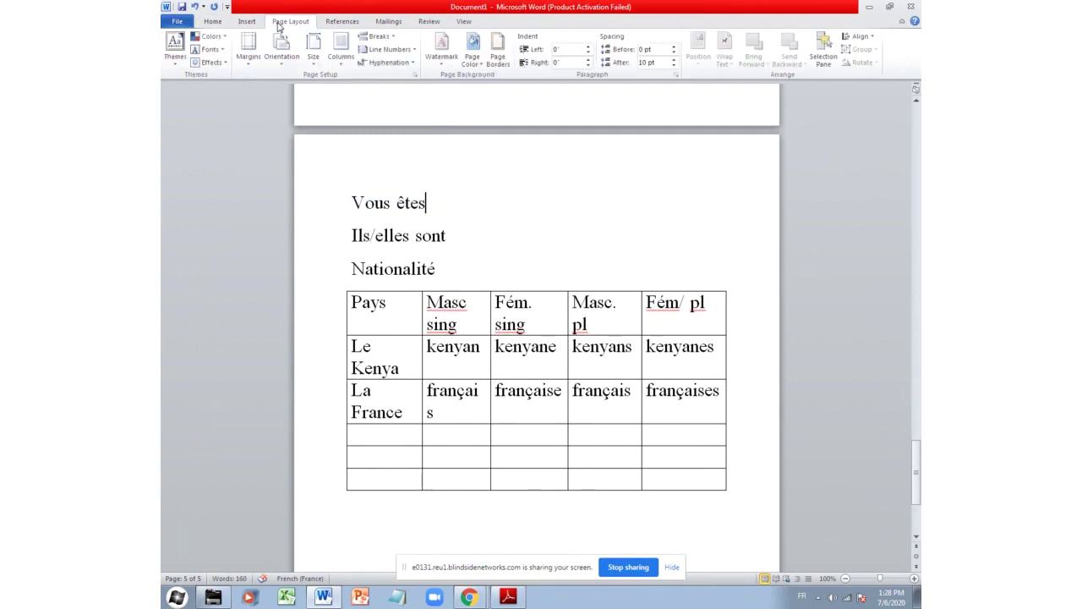
click(280, 61)
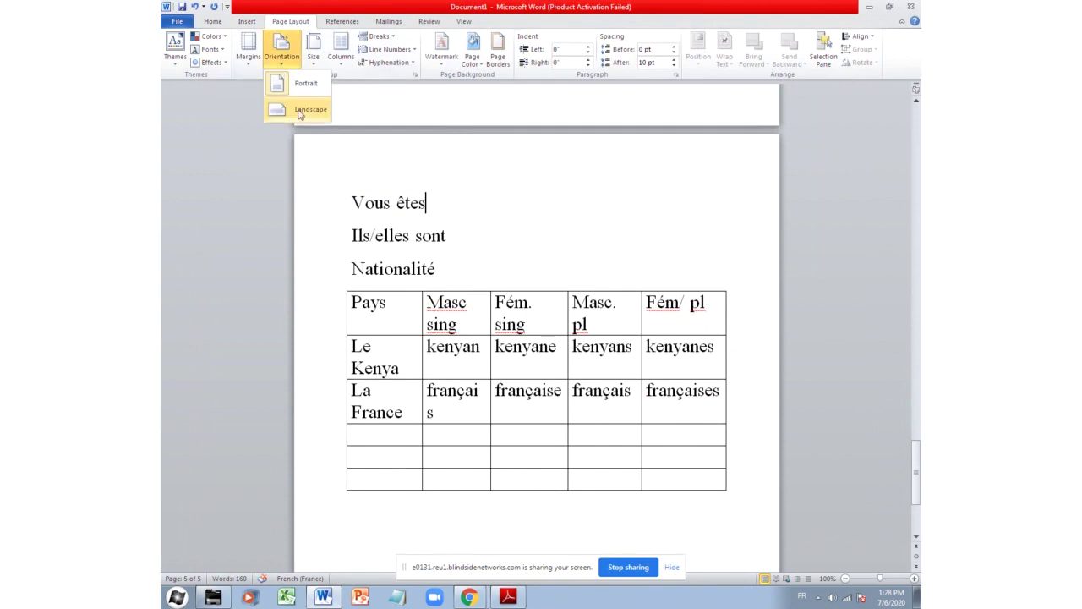
click(301, 109)
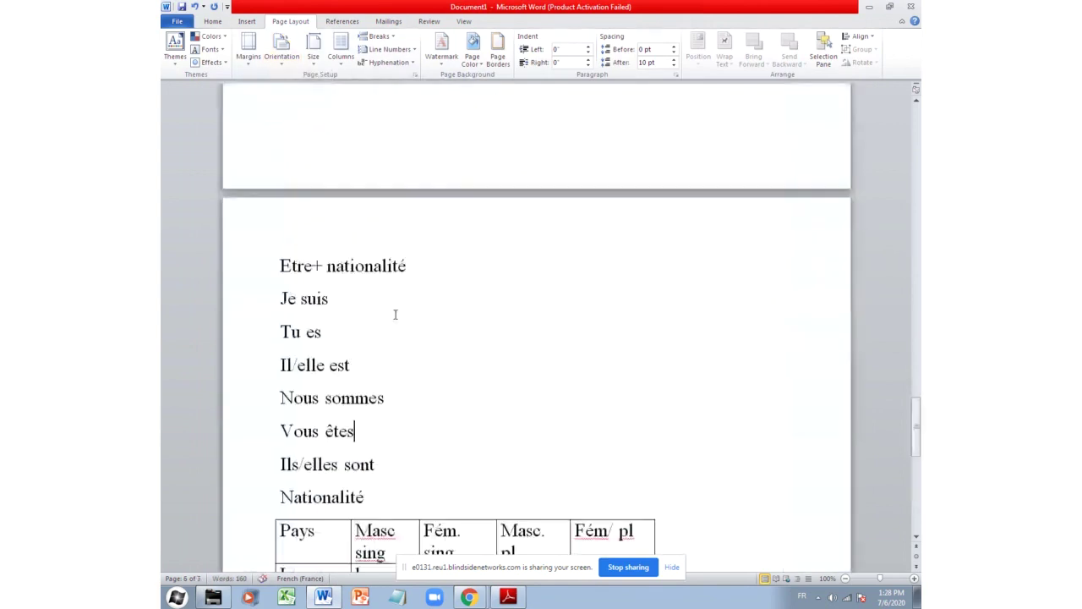
Extend the table's right edge and widen the Masc. pl column so its heading fits on one line
scroll(495, 350, down, 8)
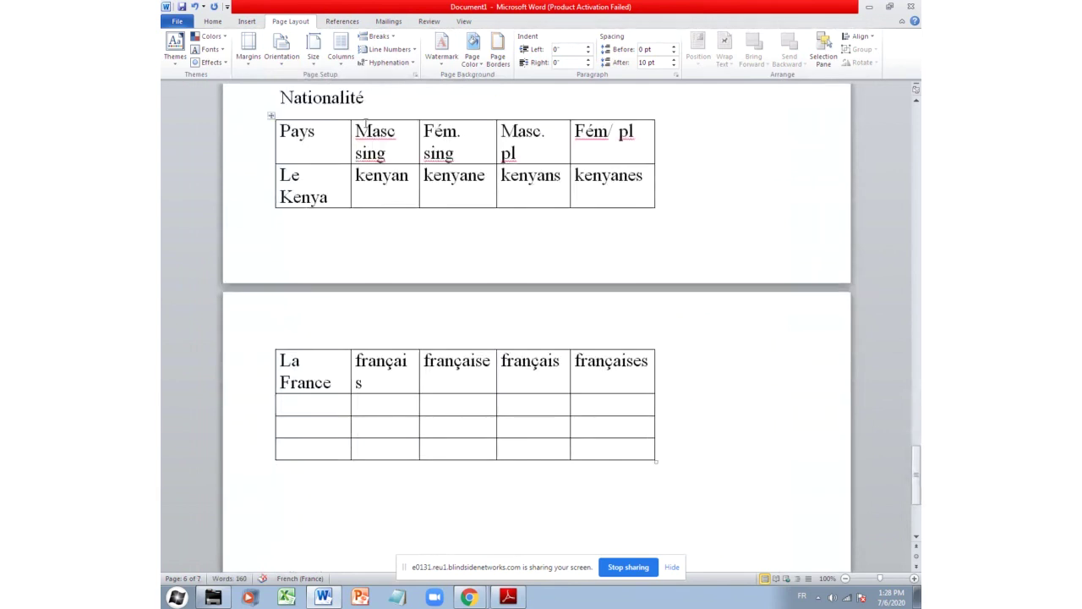
click(653, 206)
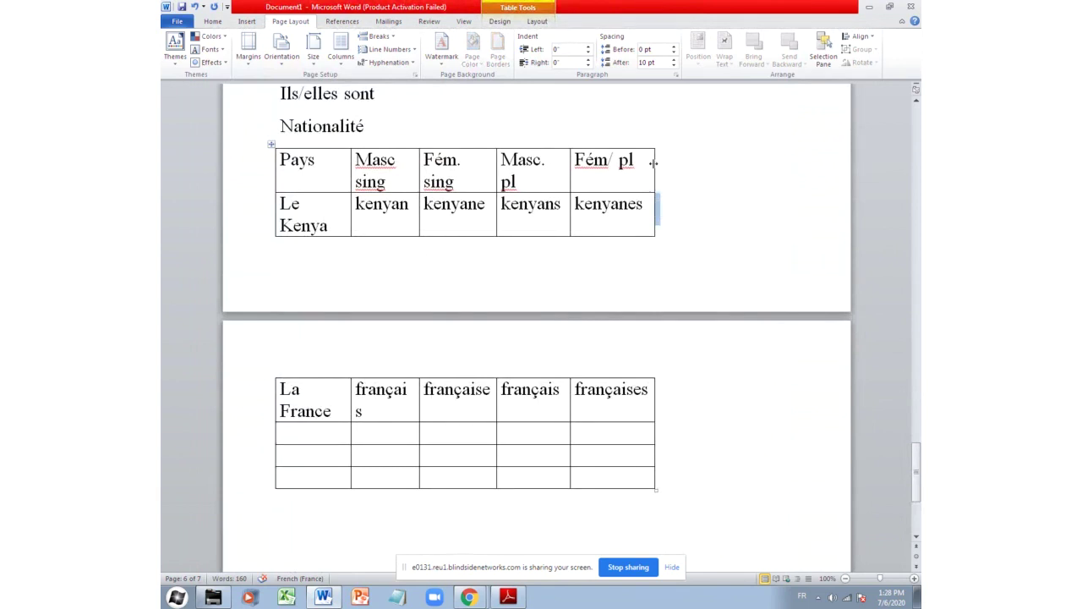
drag(653, 163, 721, 174)
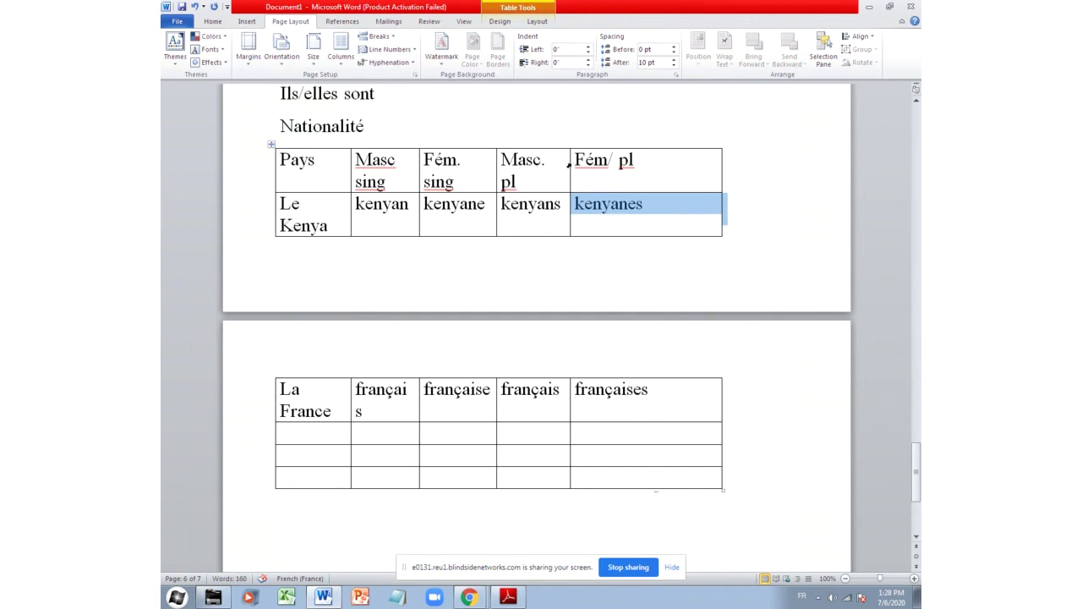
shift+click(568, 166)
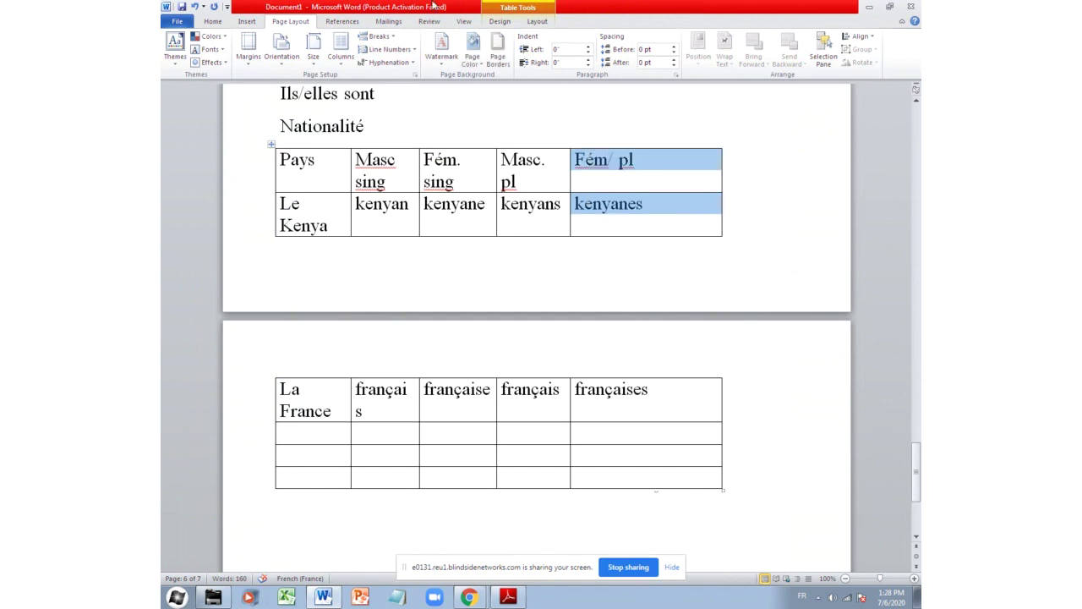
key(shift+Down)
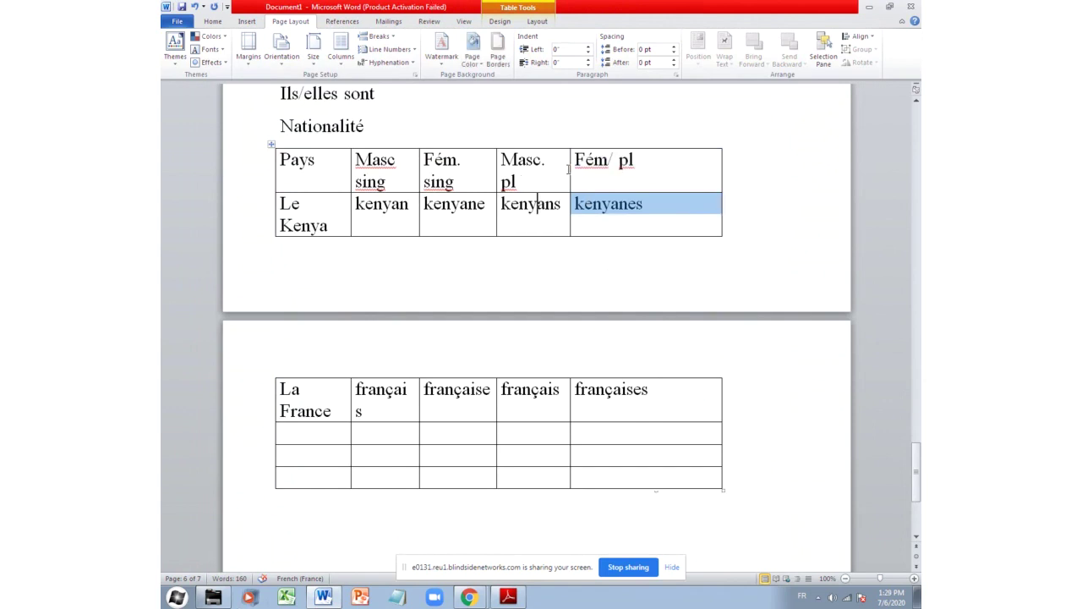
drag(571, 170, 583, 170)
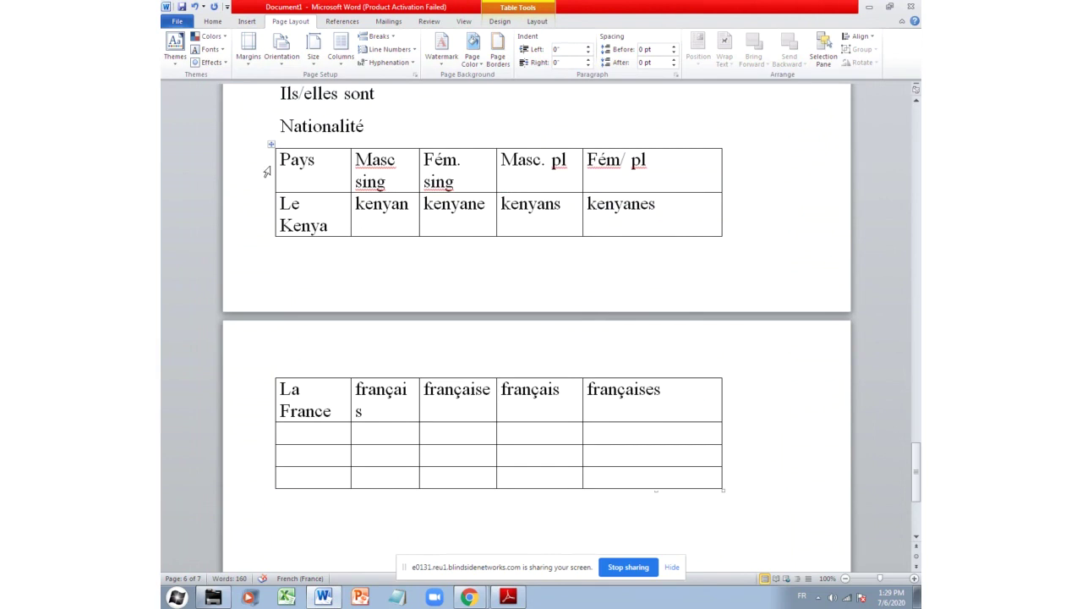
Set the font size of the entire nationality table to 20
drag(267, 173, 592, 478)
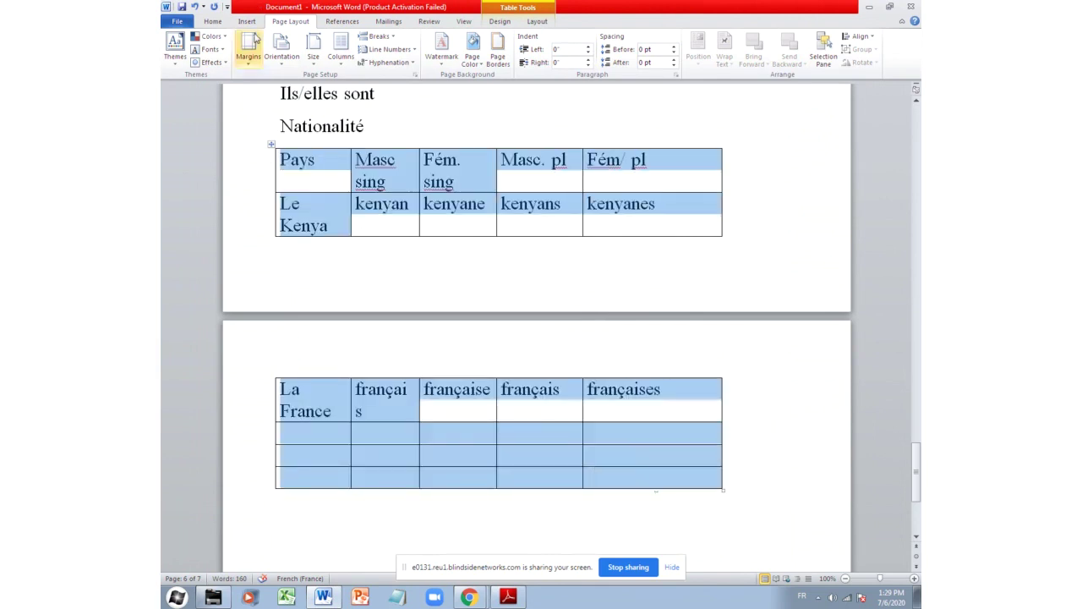
click(224, 23)
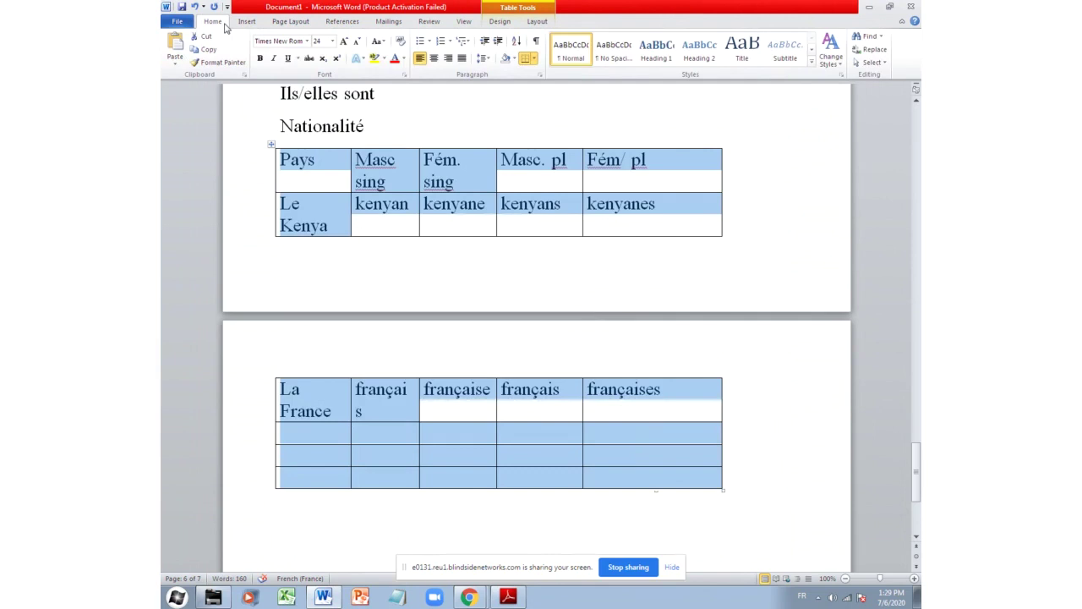
click(332, 40)
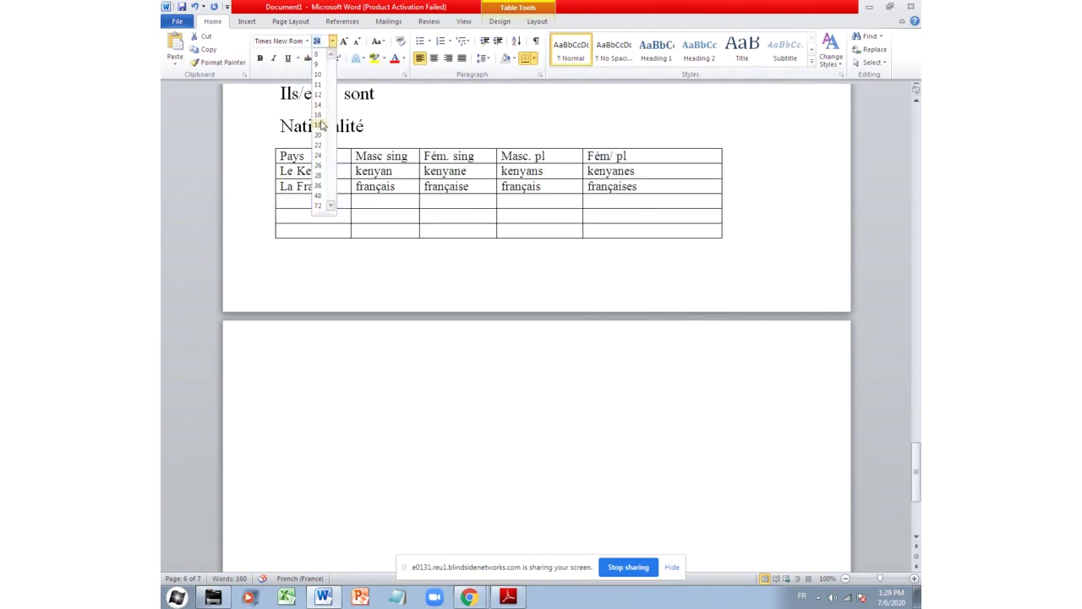
click(320, 136)
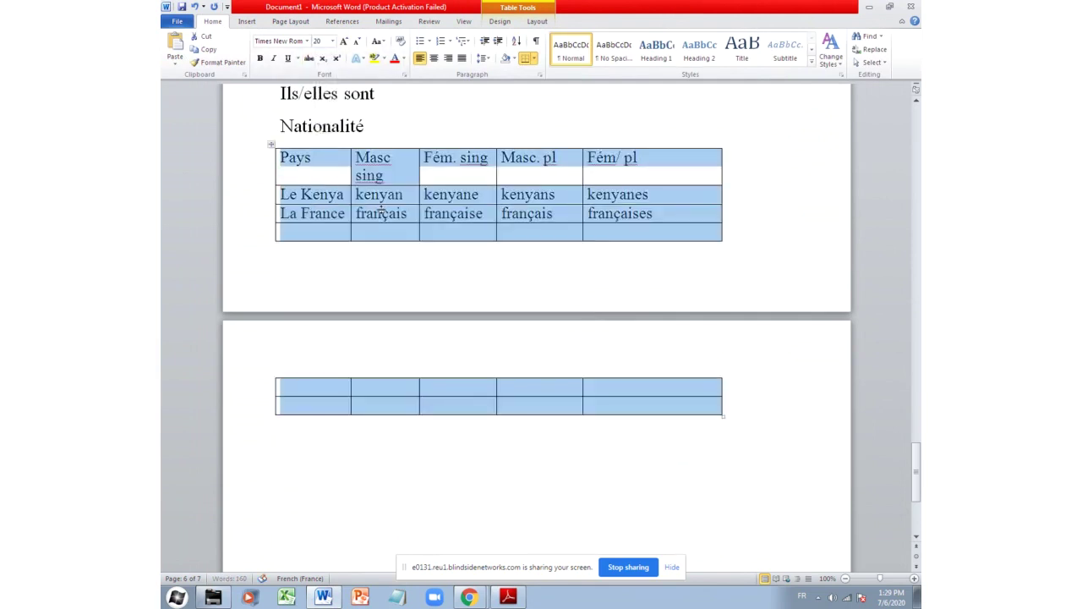
click(357, 234)
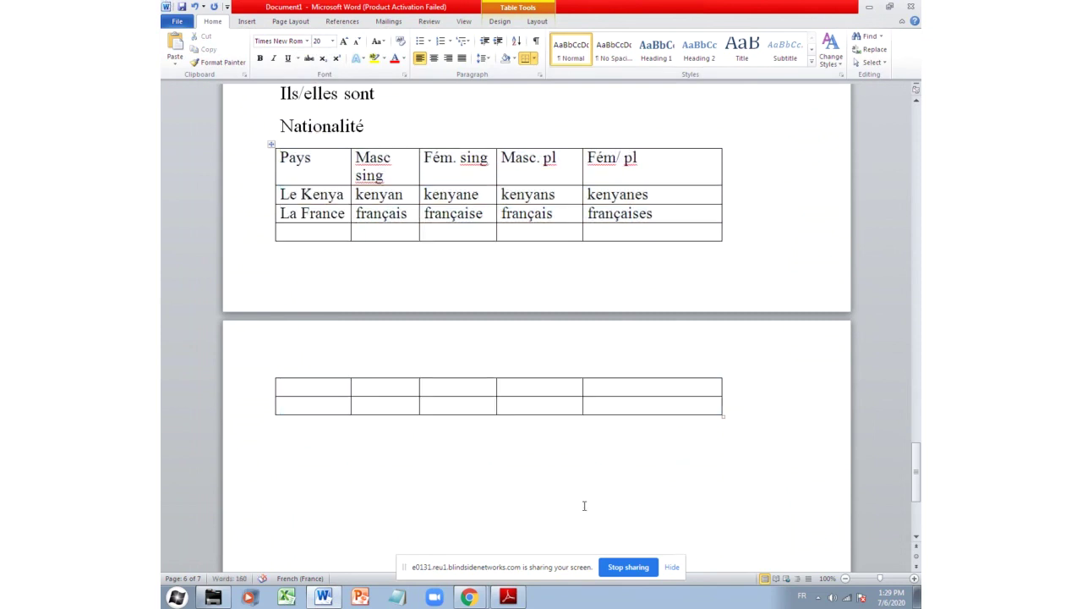
Enter "La Belgia" as the third country in the Pays column
click(290, 233)
text(La be)
key(BackSpace)
key(BackSpace)
key(BackSpace)
text(Belgia)
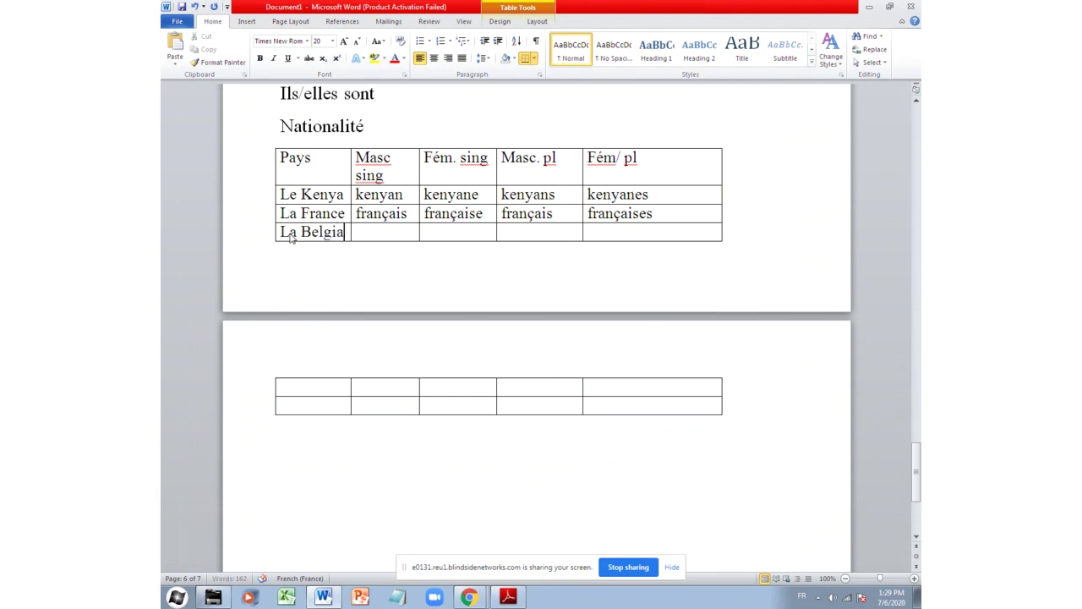
Correct the third country in the Pays column to "La Belgique"
key(BackSpace)
text(que)
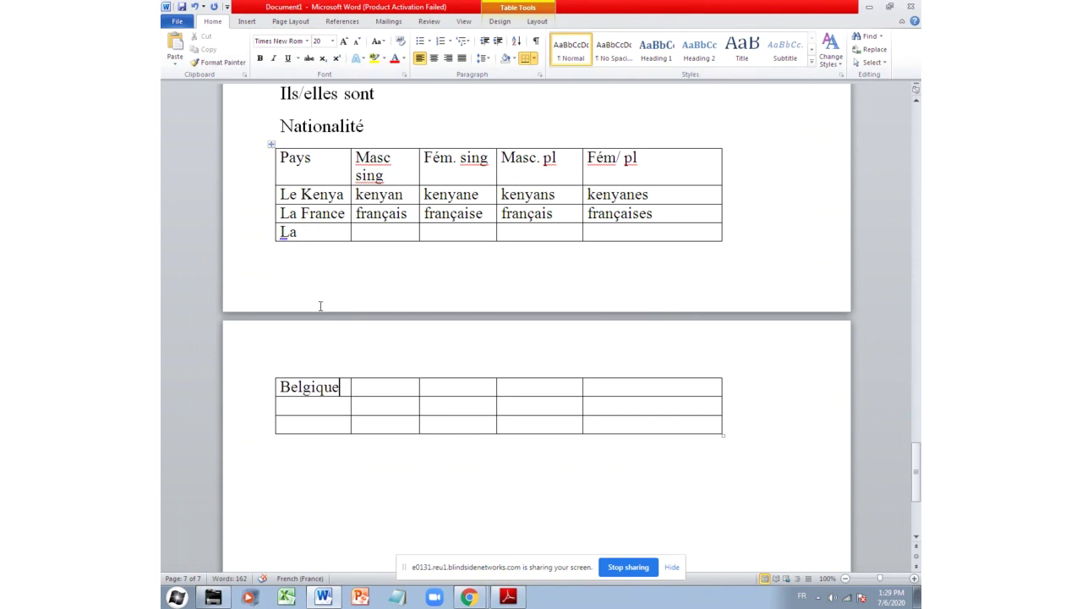
click(311, 244)
drag(270, 145, 269, 309)
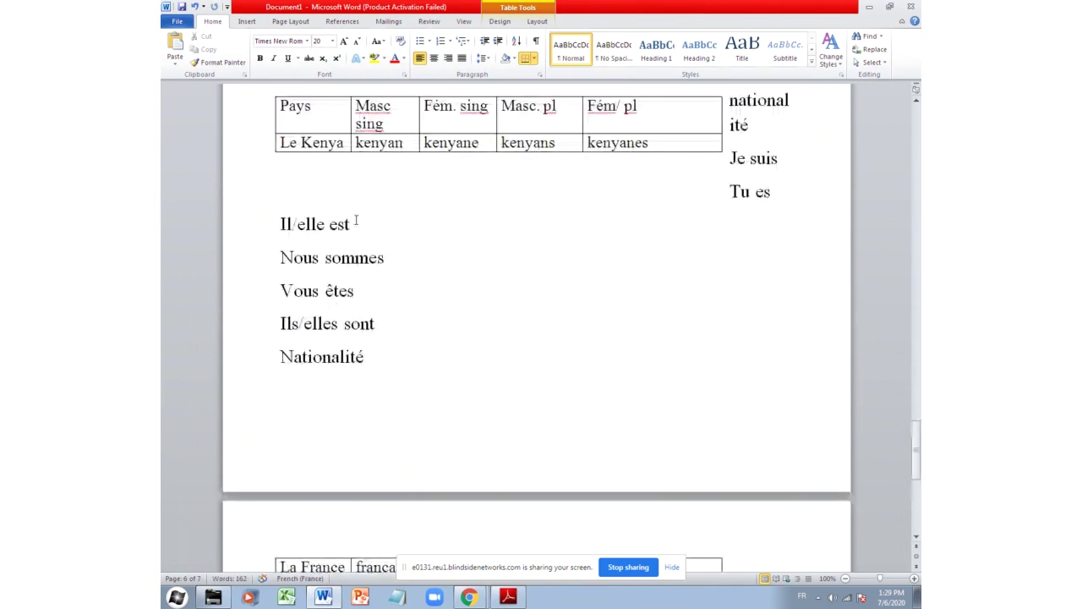
scroll(403, 322, down, 5)
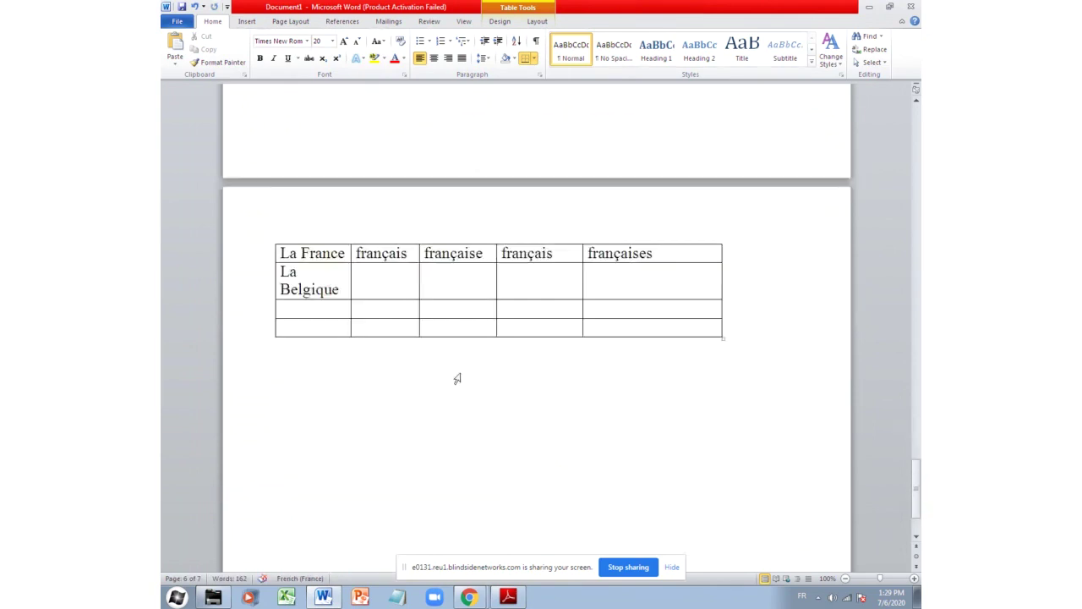
click(349, 292)
scroll(370, 297, up, 5)
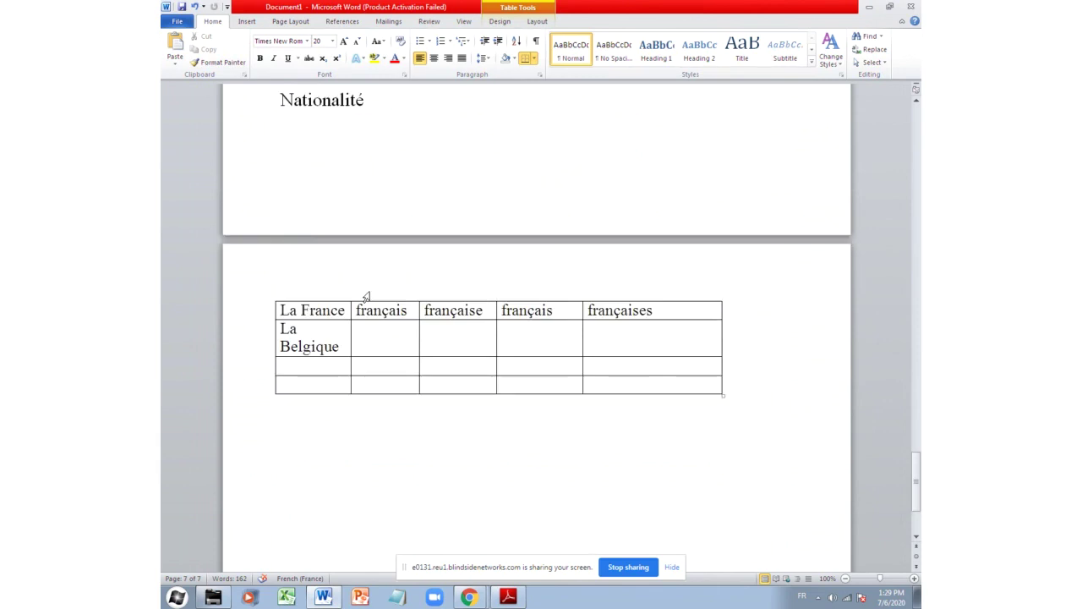
scroll(388, 314, up, 2)
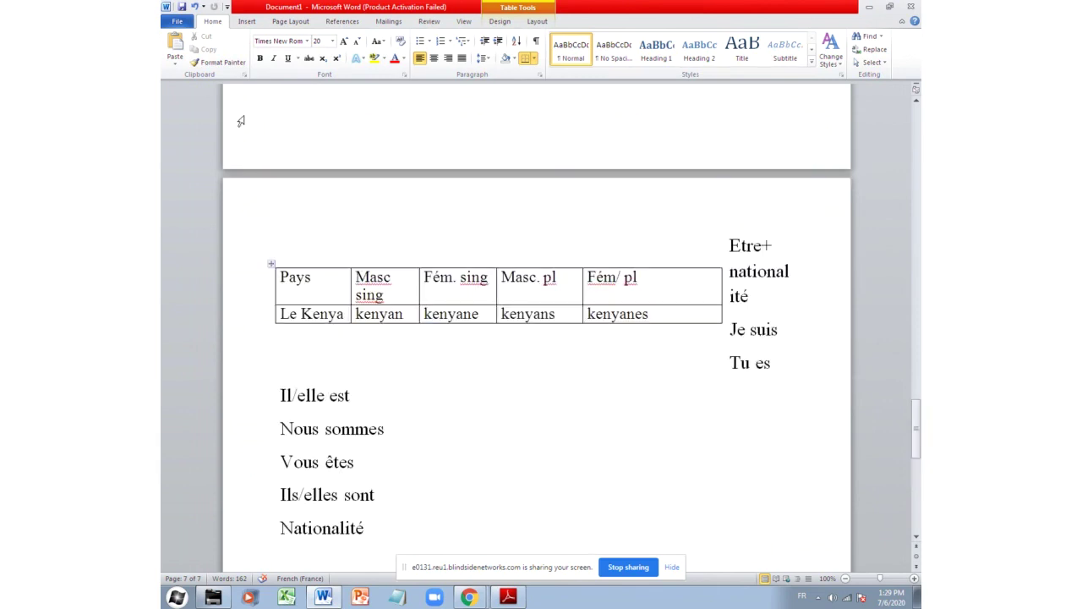
click(196, 7)
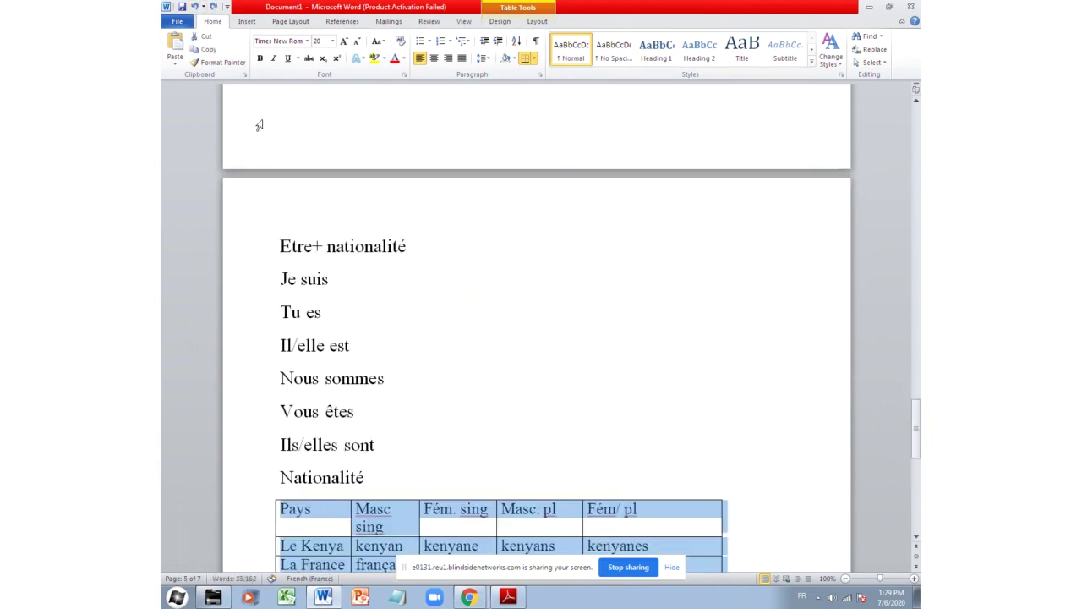
Insert a blank line between "Ils/elles sont" and the "Nationalité" heading
scroll(470, 406, down, 1)
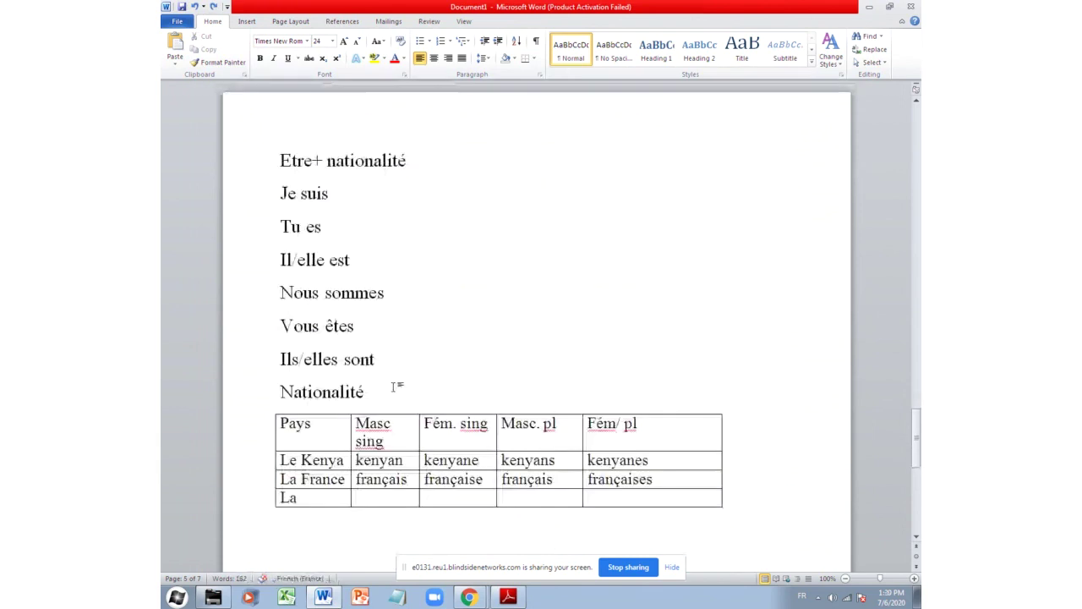
click(364, 392)
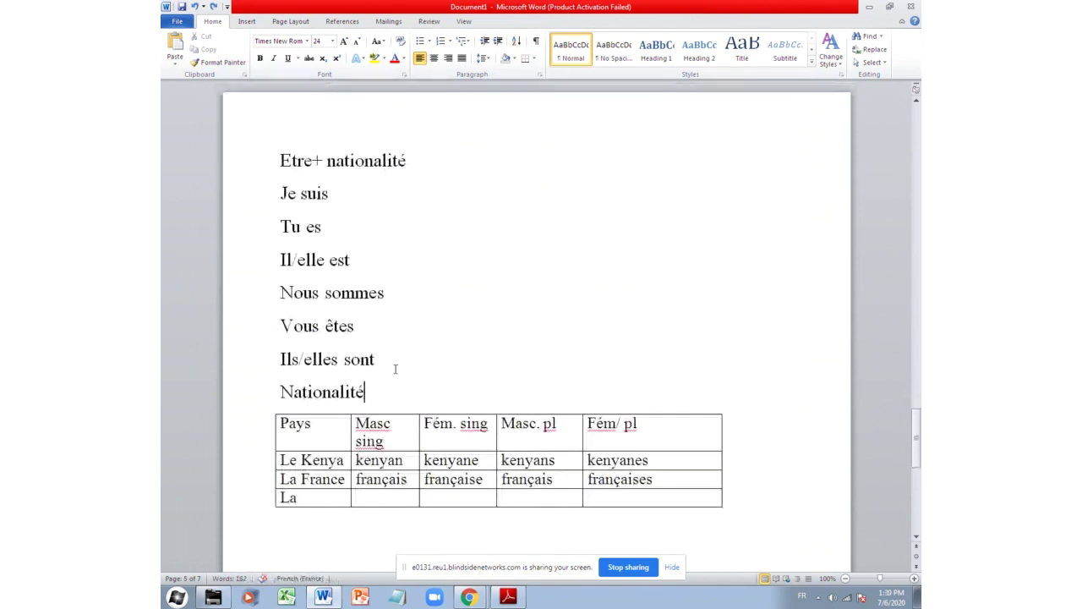
click(278, 390)
key(Return)
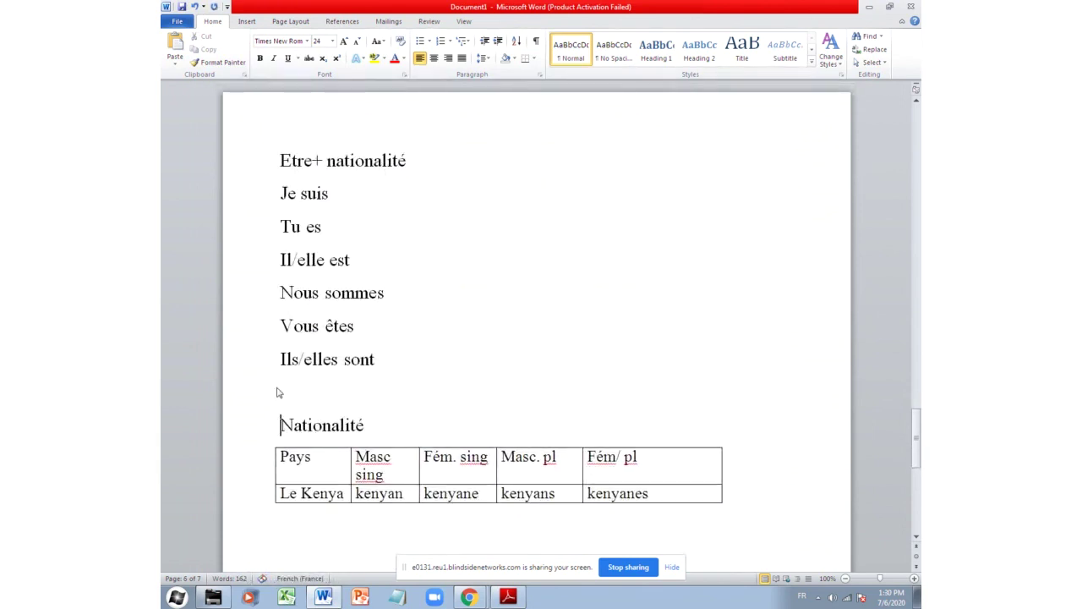
Enter "belge" as both the masculine singular and feminine singular form in the La Belgique row
scroll(374, 395, down, 3)
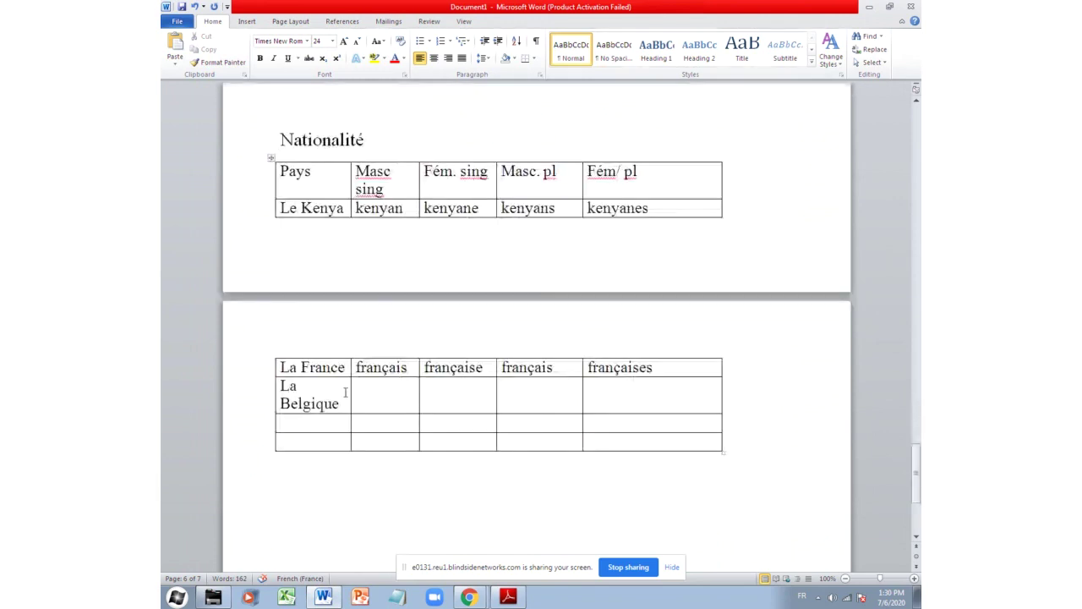
click(373, 398)
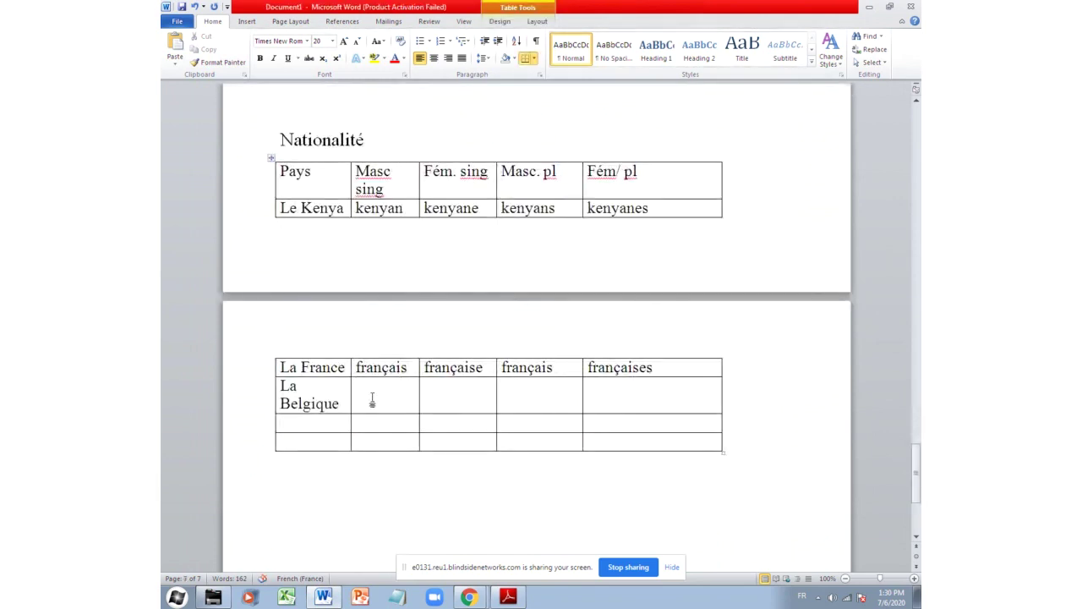
text(belge)
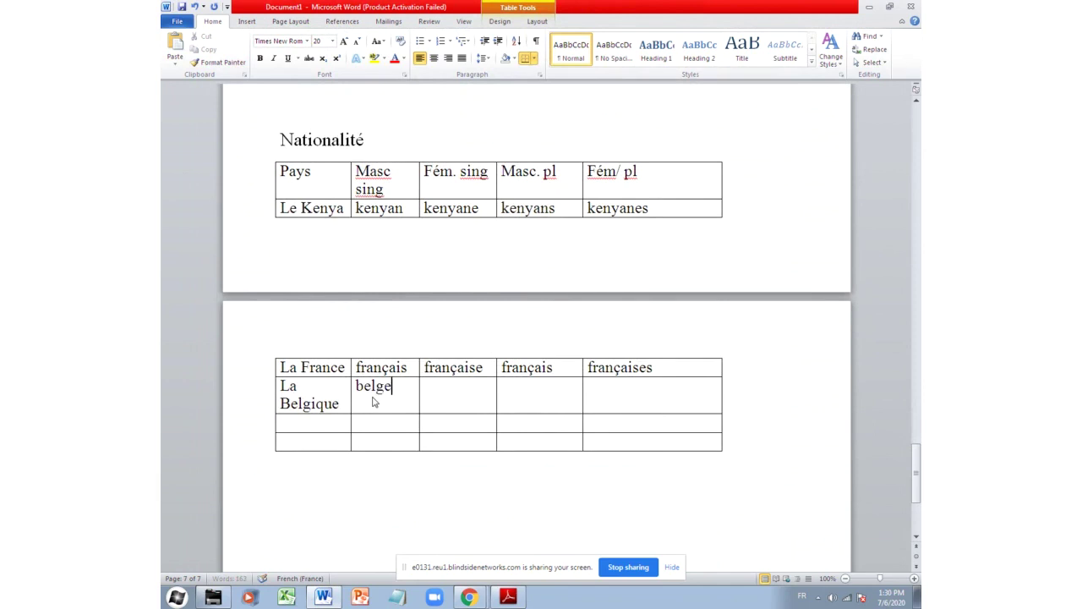
click(438, 405)
text(belge)
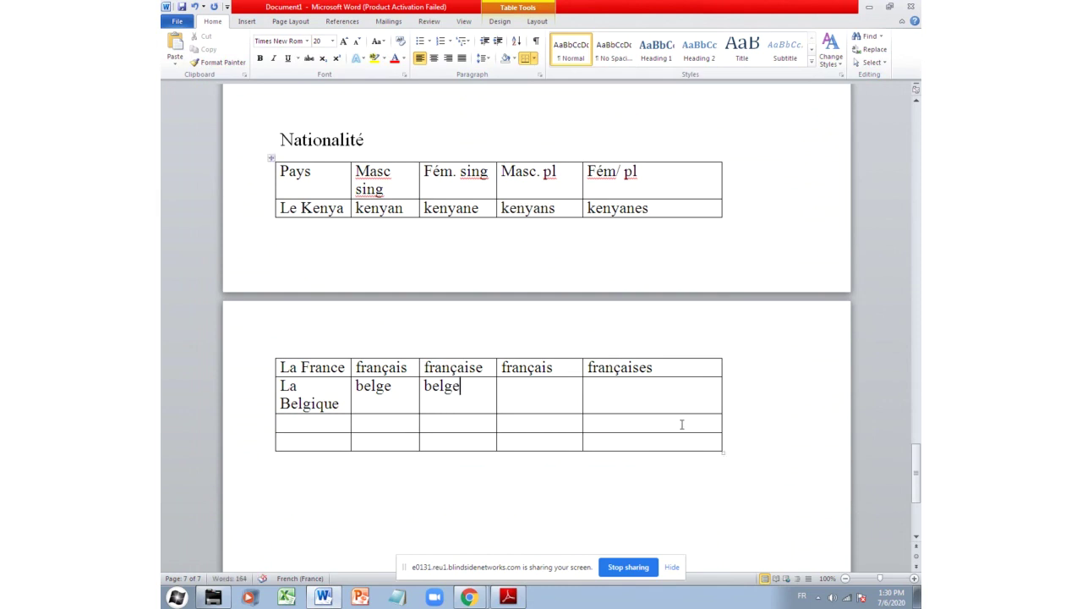
Add "La Tanzanie" as the fourth country, with "tanzanien" as its masculine singular form
click(312, 421)
text(La )
text(tan)
text(z)
key(BackSpace)
key(BackSpace)
key(BackSpace)
key(BackSpace)
text(Tanwi)
key(BackSpace)
key(BackSpace)
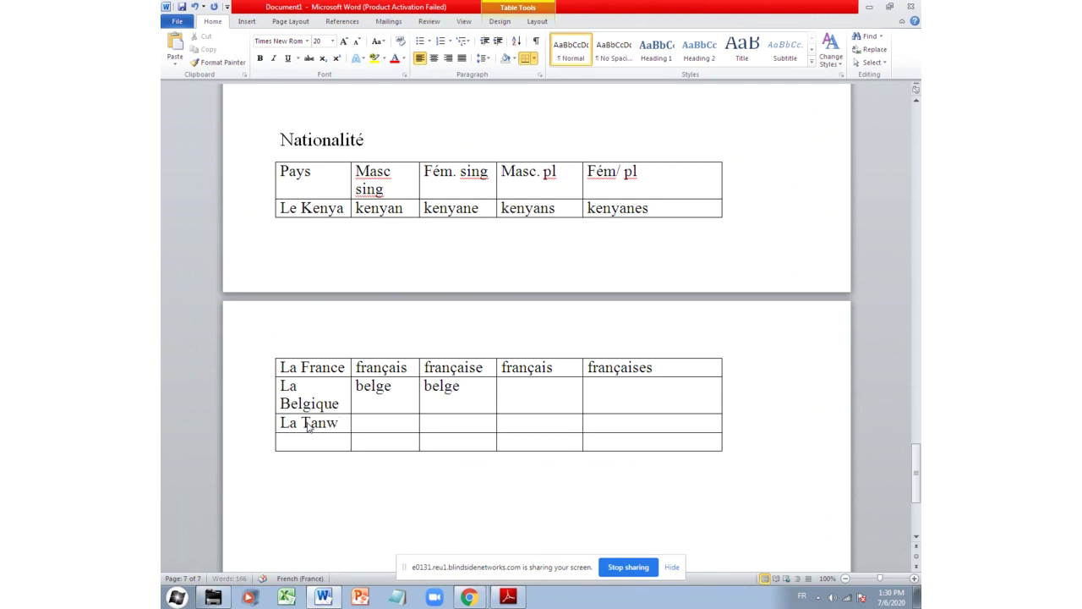
text(zanie)
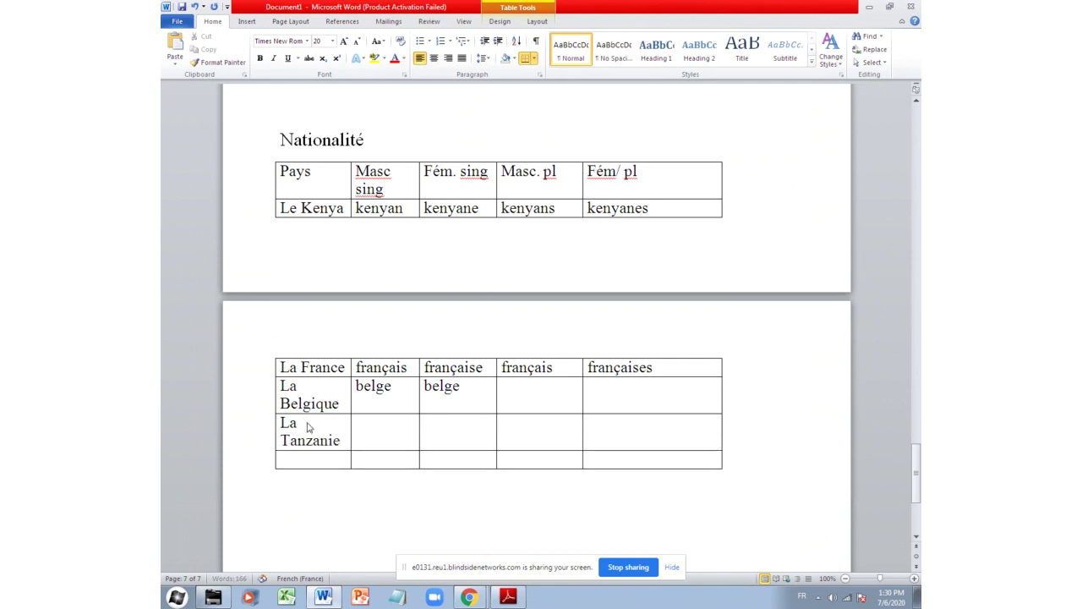
click(367, 438)
text(tanzanien)
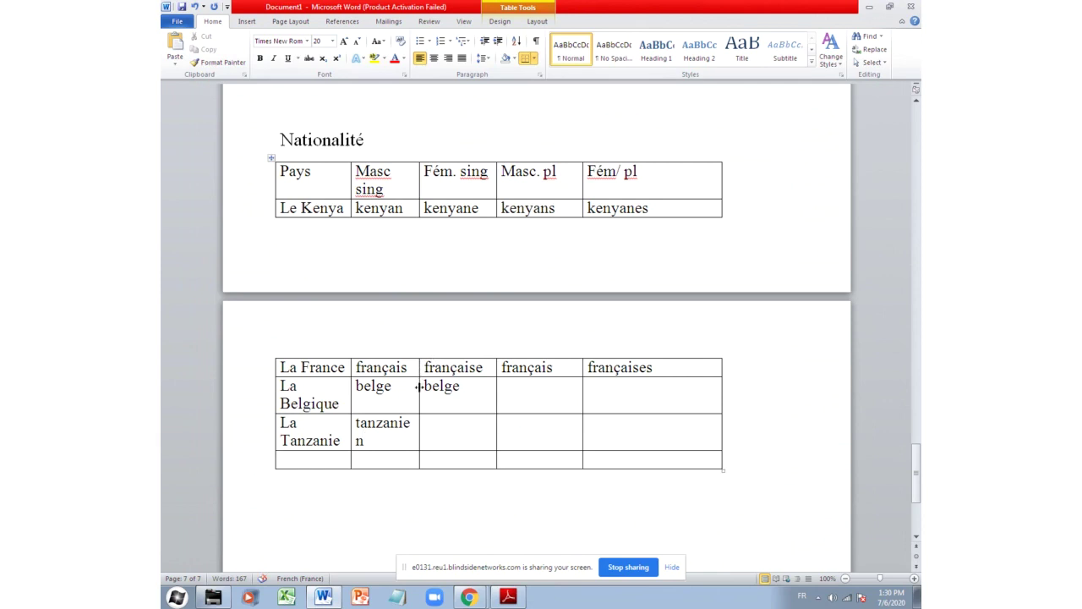
Widen the Masc sing and Fém. sing columns and stretch the whole table wider so the entries fit on one line
drag(418, 386, 433, 386)
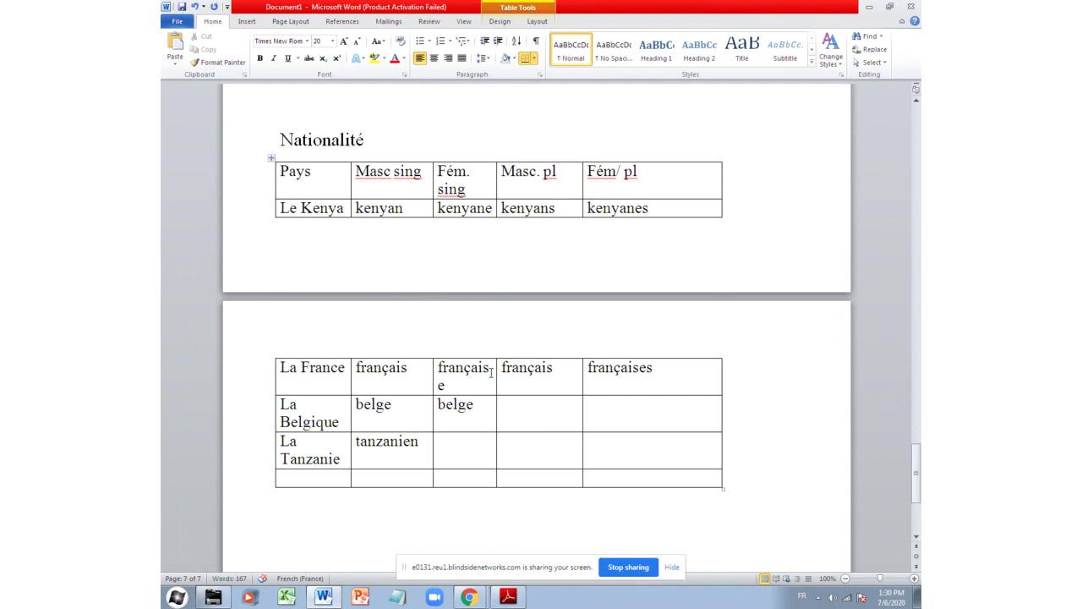
drag(497, 365, 501, 364)
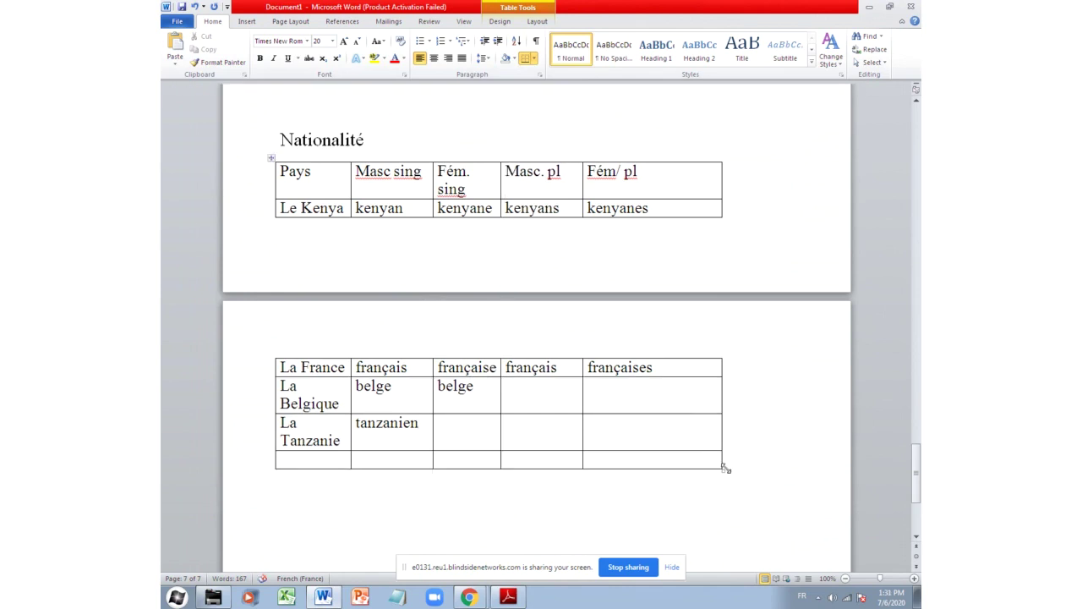
drag(725, 470, 807, 475)
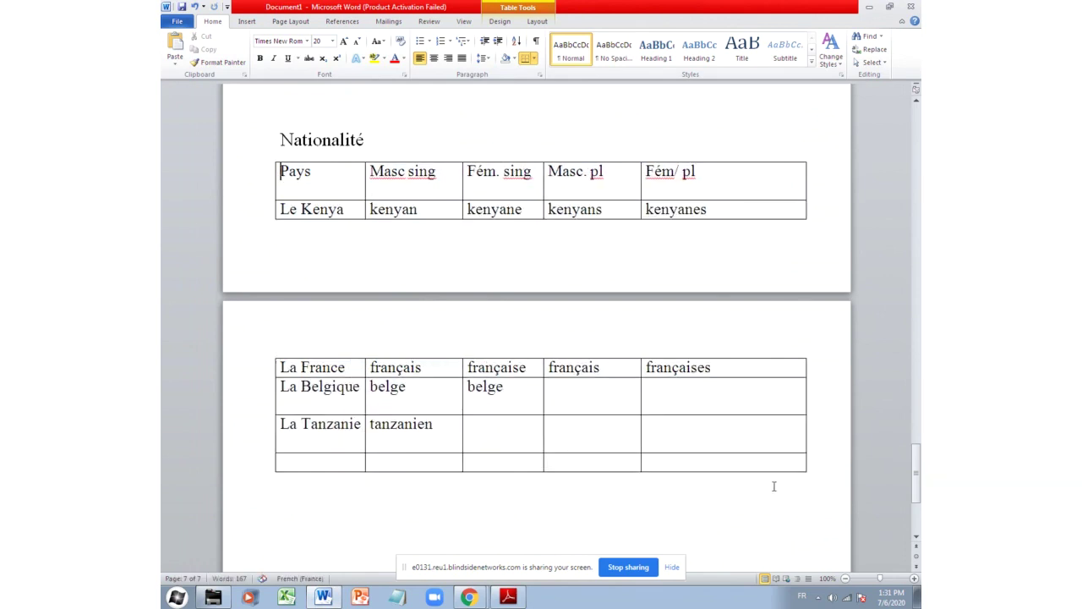
click(705, 496)
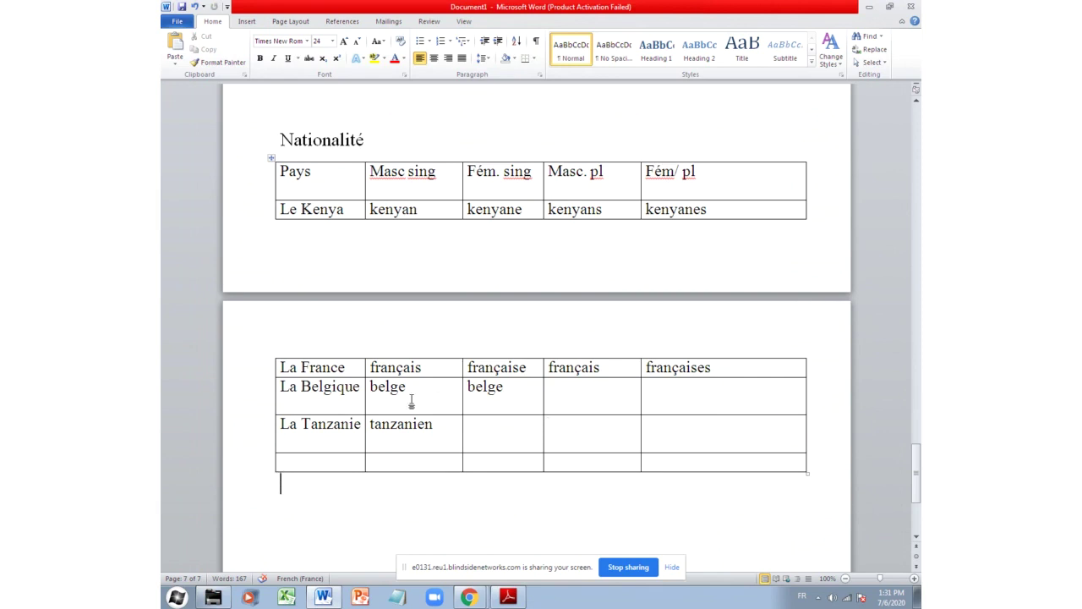
Enter "tanzanienne" as La Tanzanie's feminine singular form and widen the Fém. sing column so it fits on one line
click(477, 432)
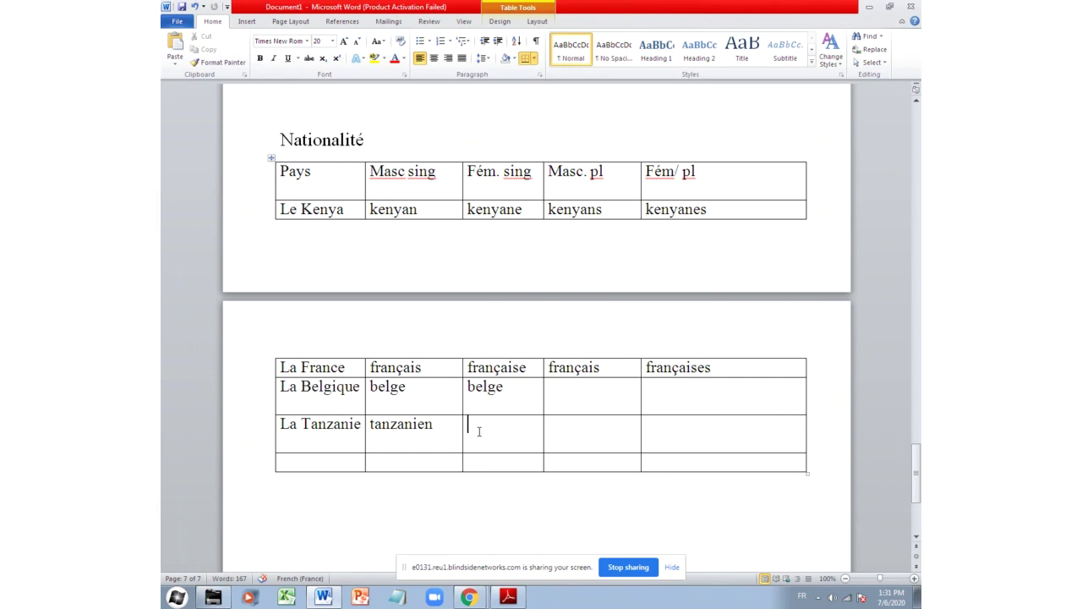
text(tanzan)
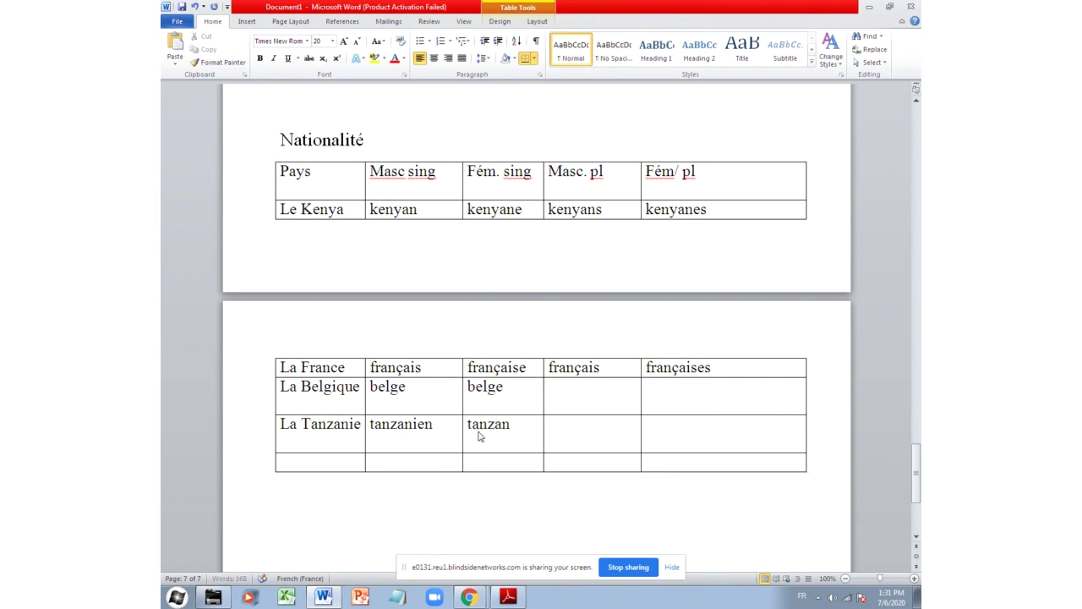
text(ienne)
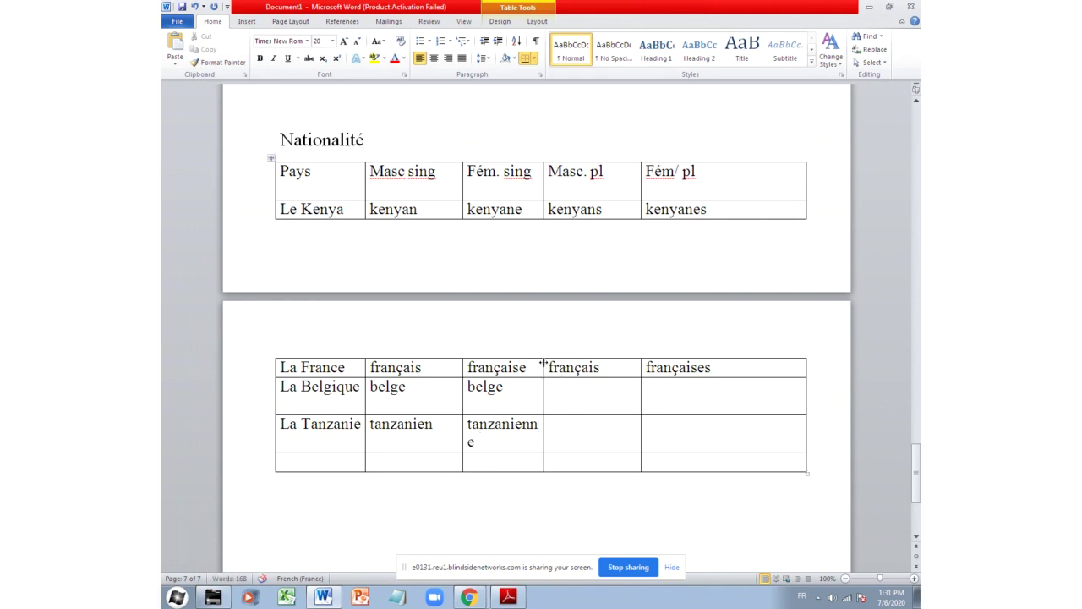
drag(543, 365, 554, 366)
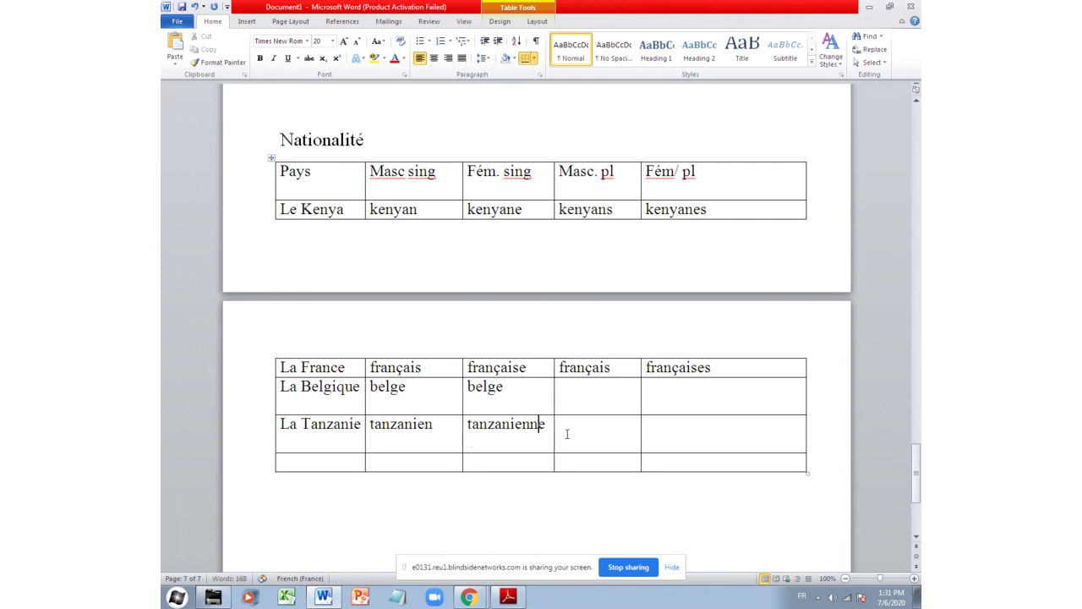
Begin the fifth country's entry in the Pays column with a capital "L"
click(311, 461)
text(l)
key(BackSpace)
text(L)
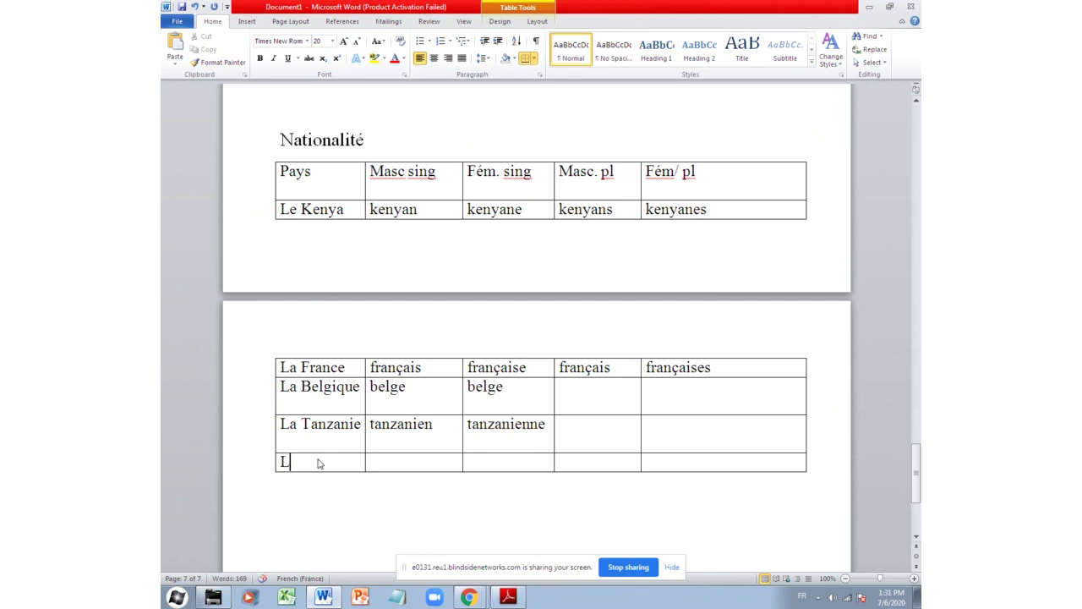